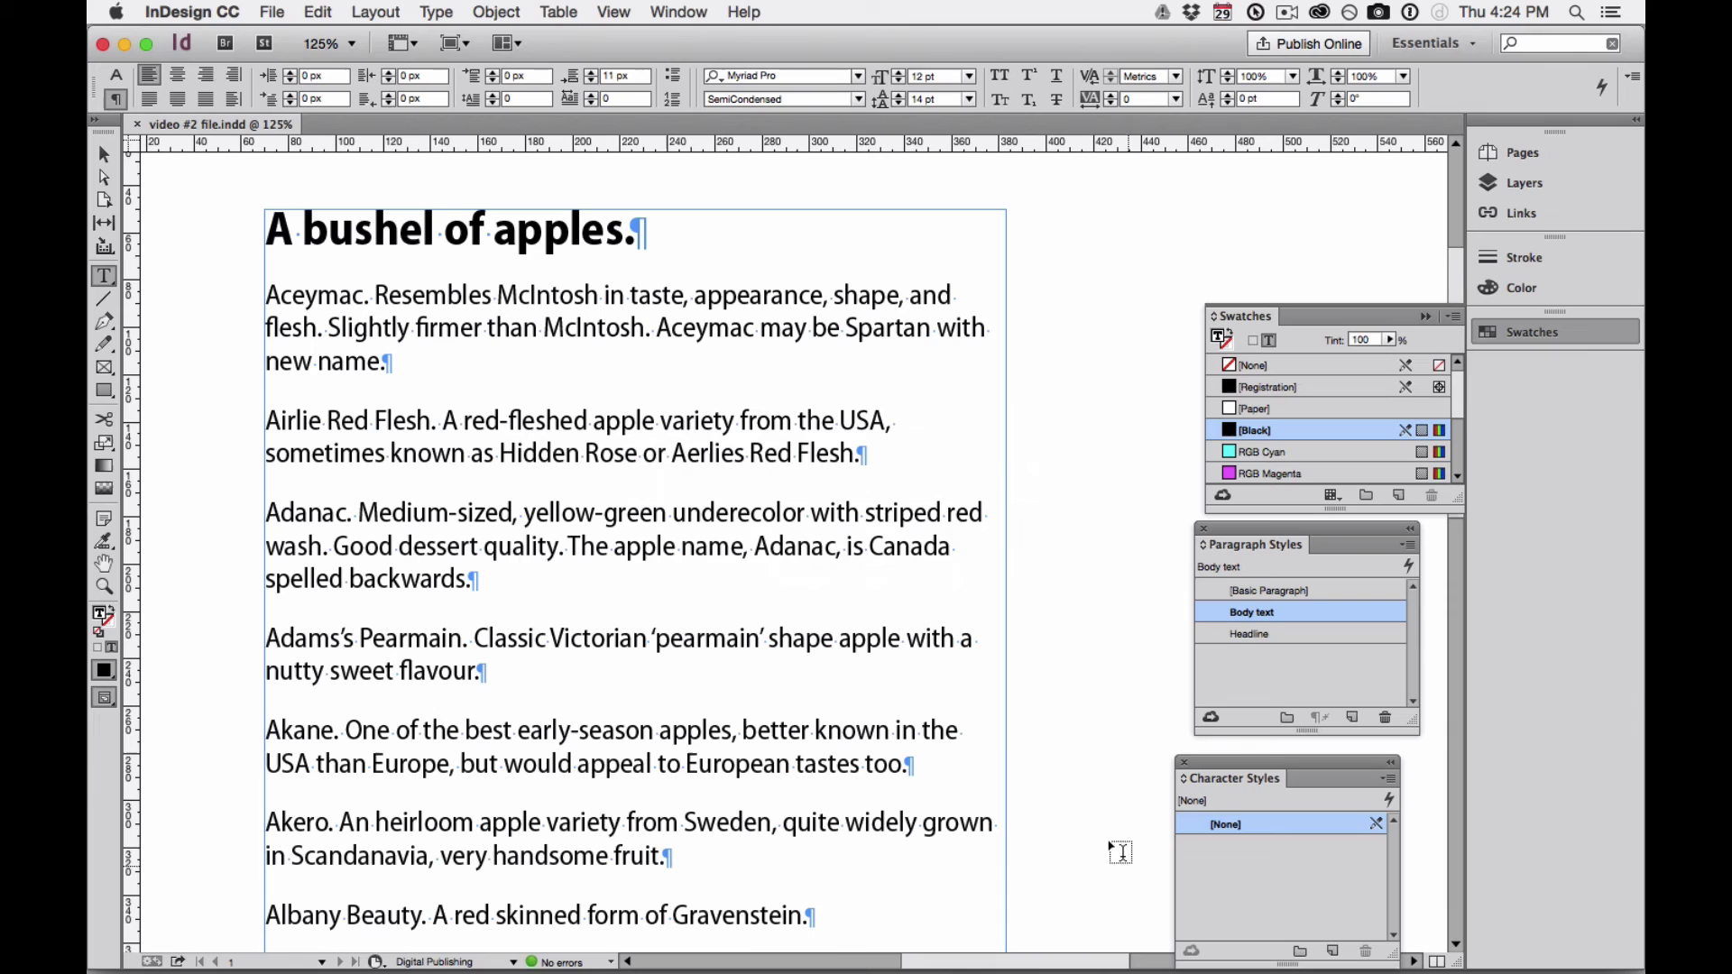
Select the text from 'McIntosh' in the Aceymac entry through 'quality.' in the Adanac entry
drag(549, 322, 582, 548)
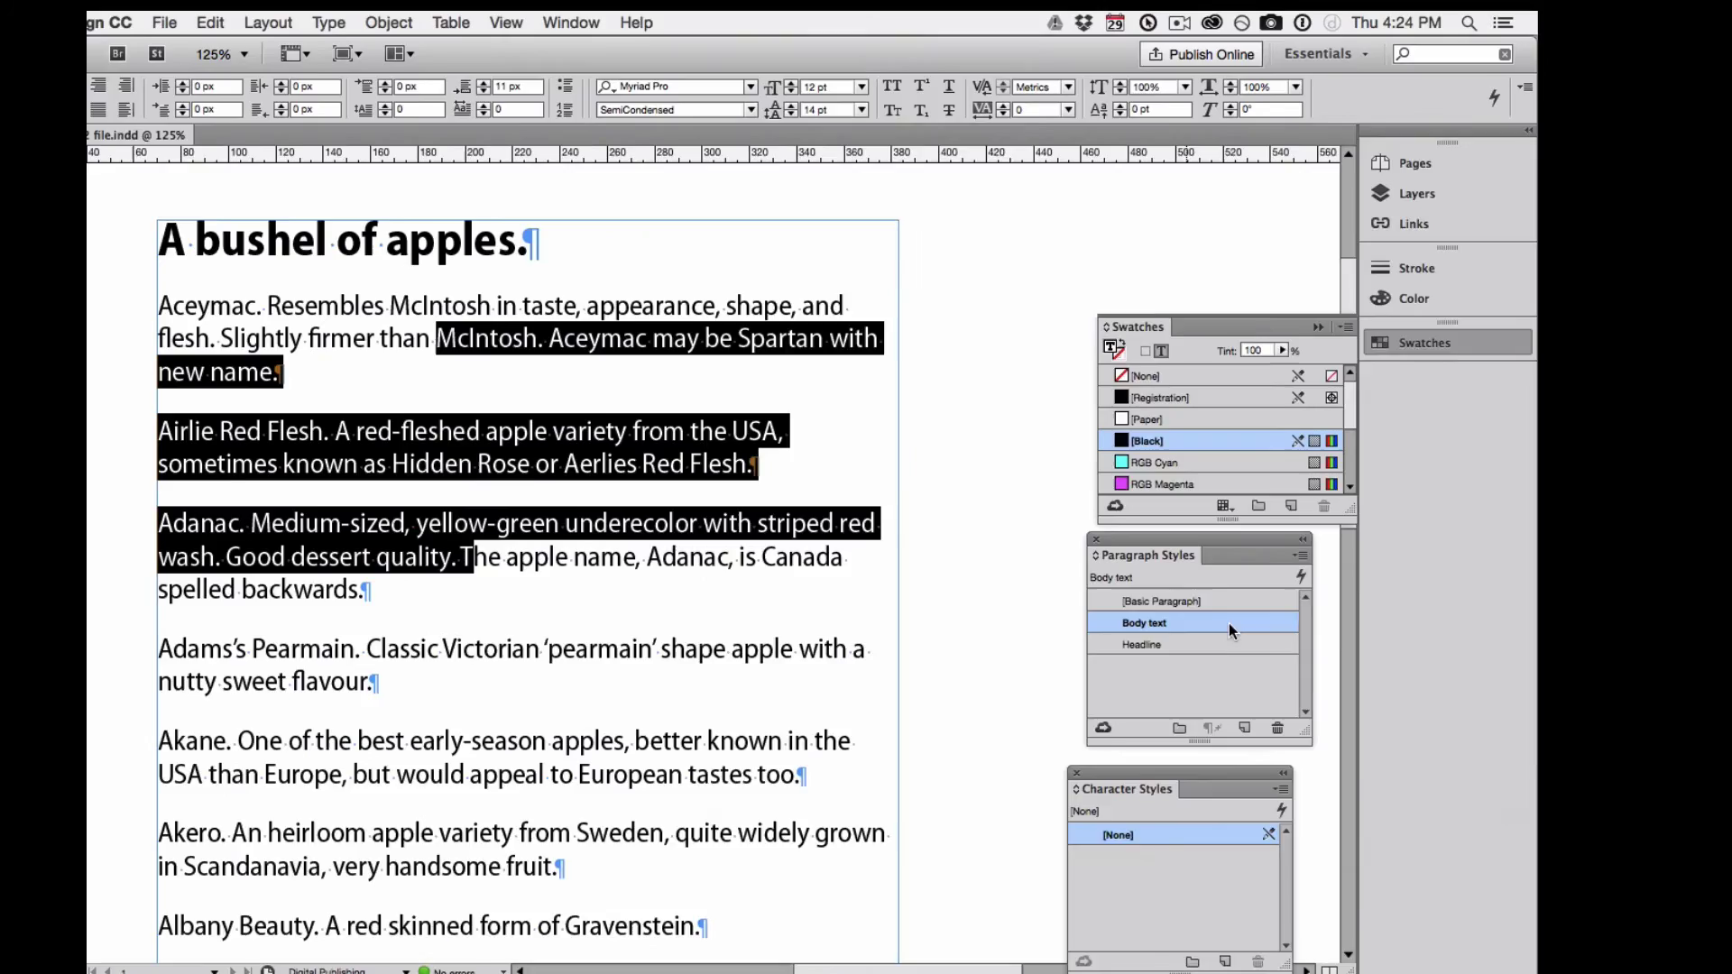
Set the Body text style's Bullets and Numbering list type to Numbers
double_click(1262, 595)
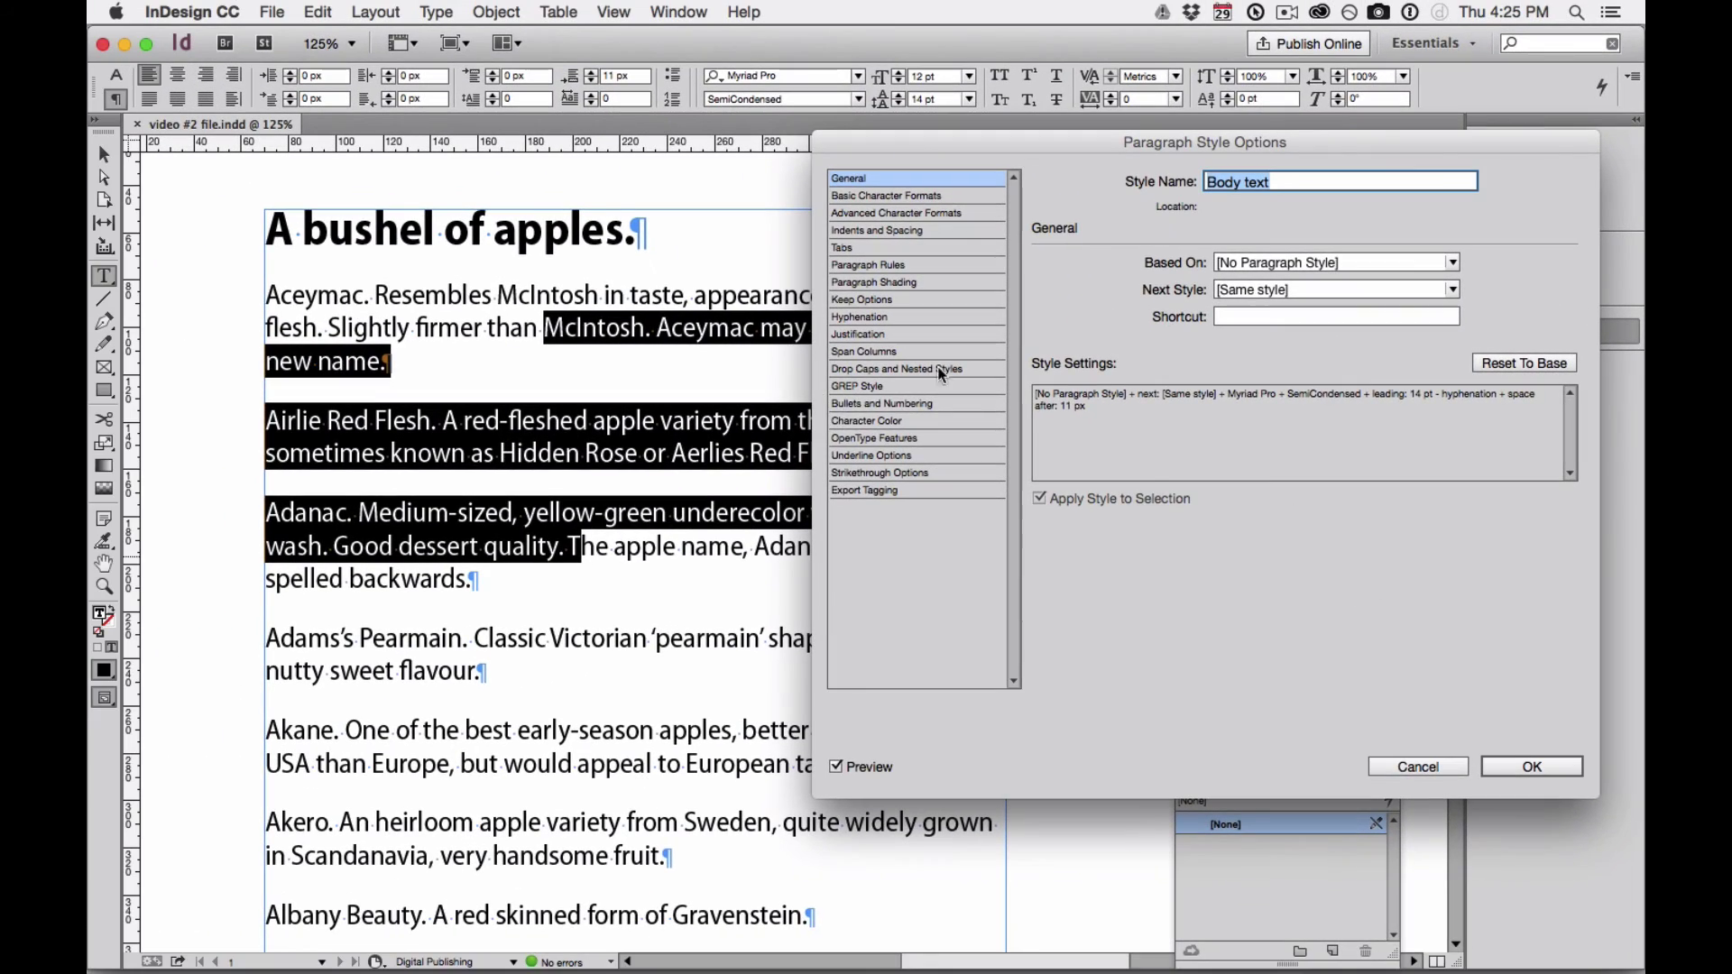
click(884, 404)
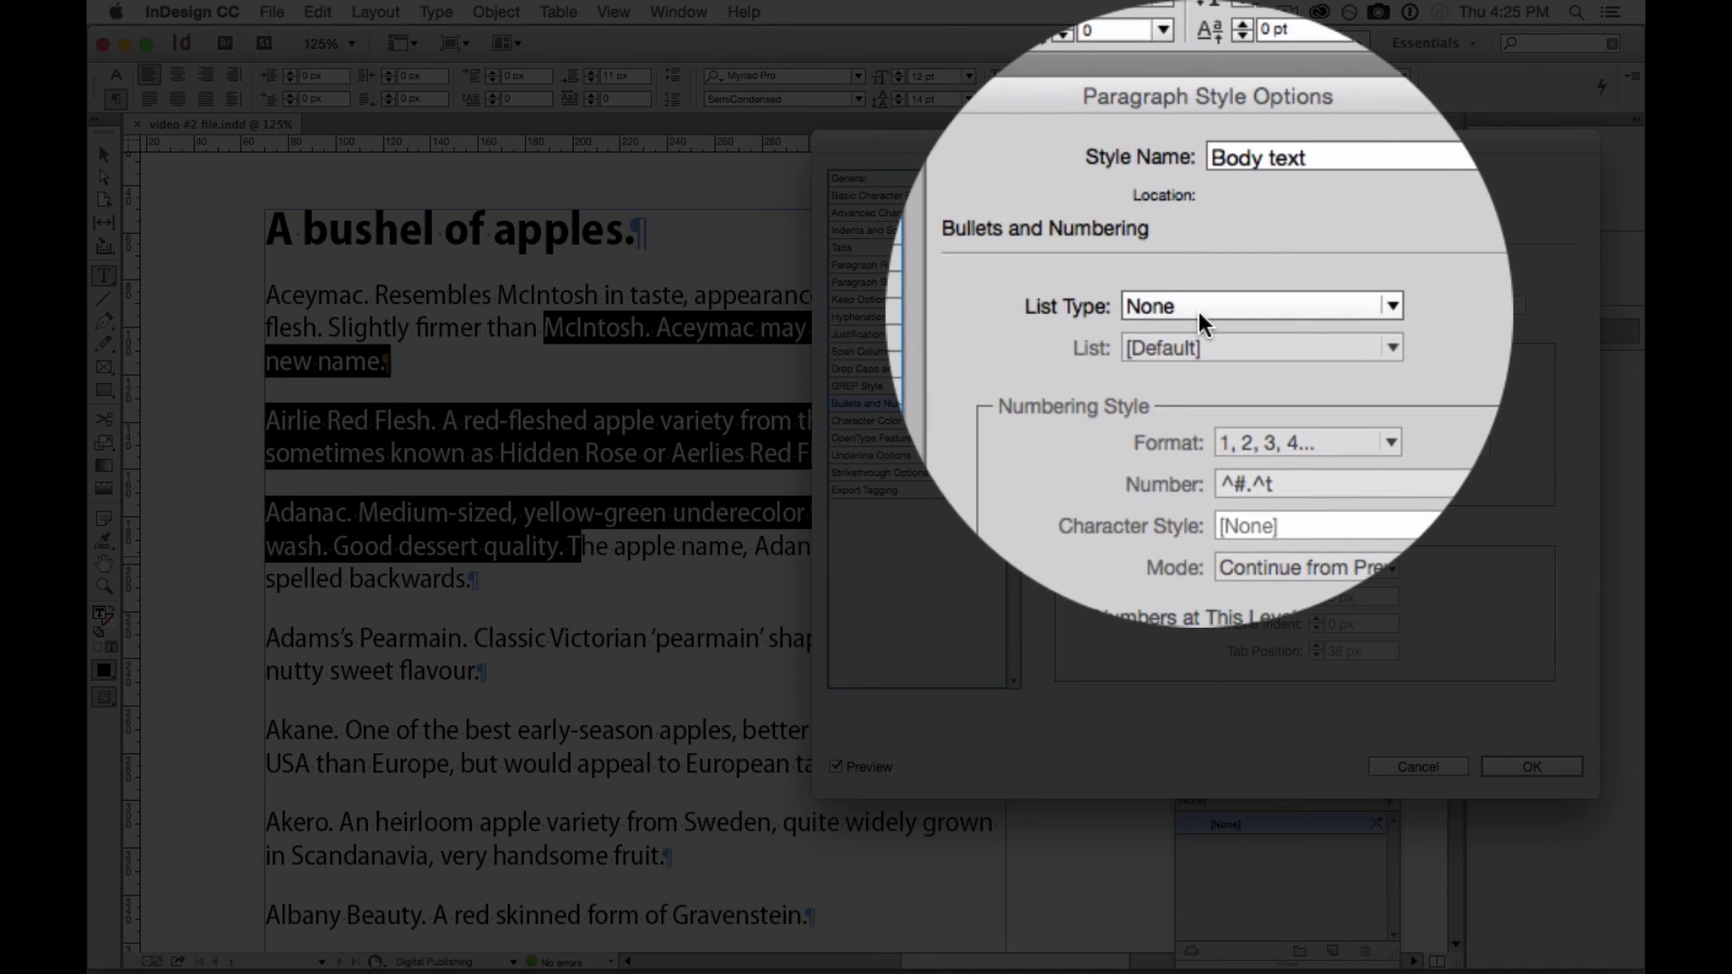
click(1199, 316)
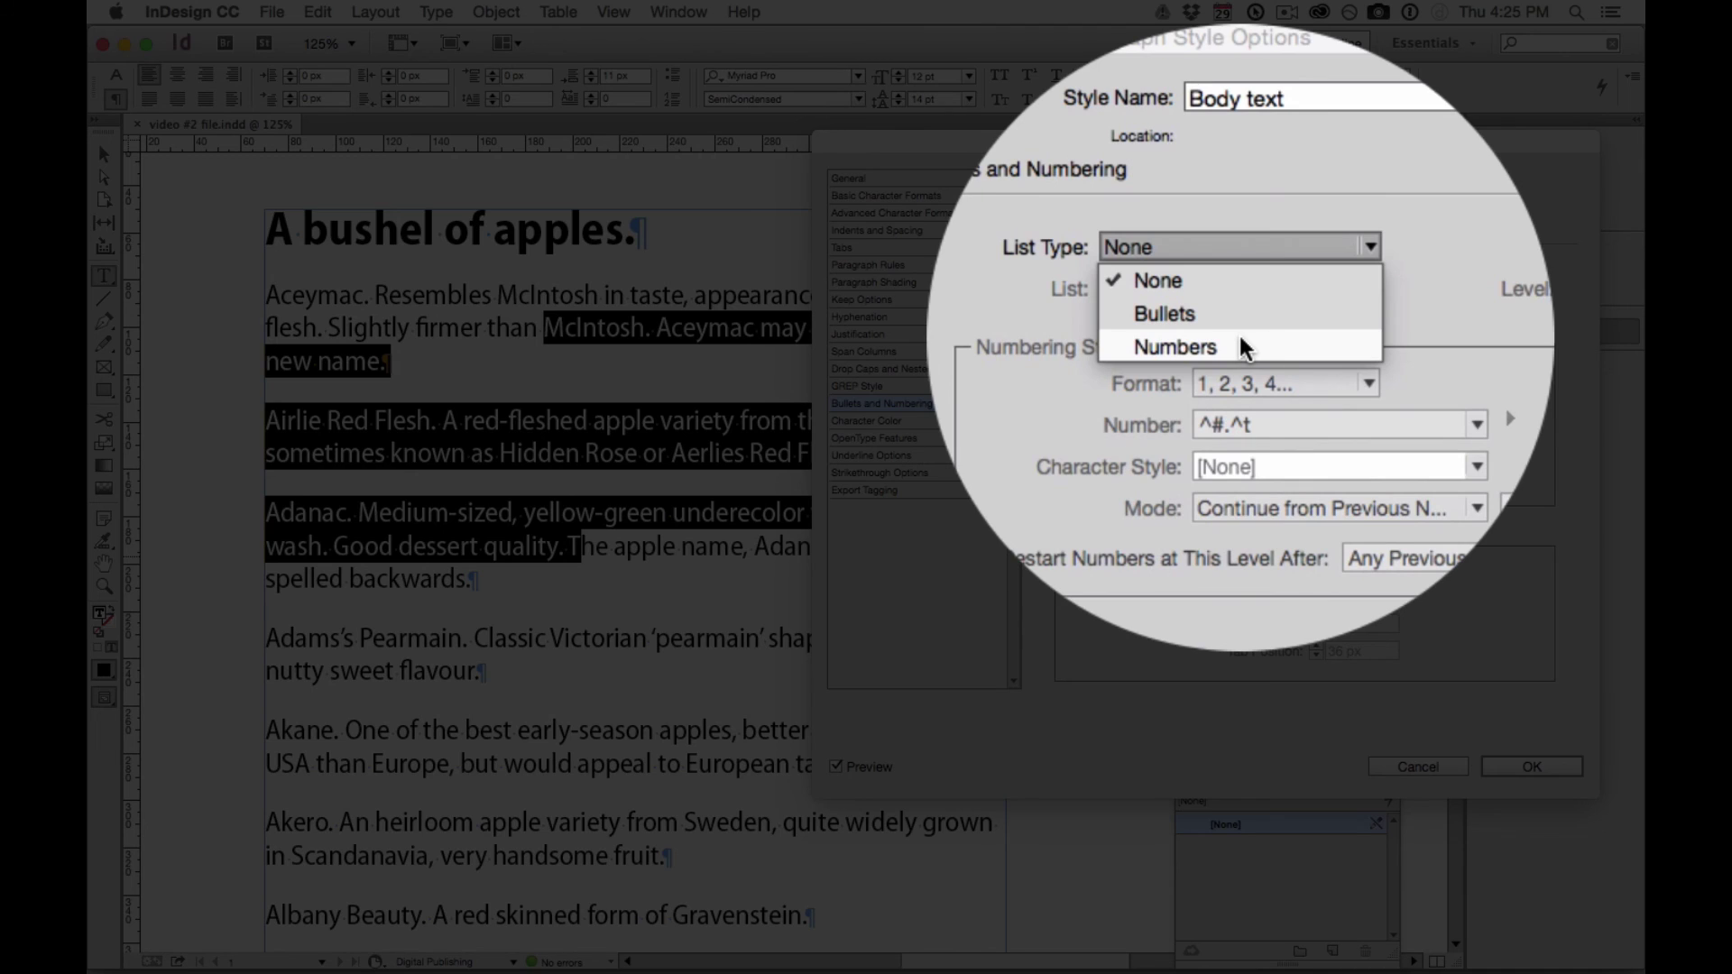
click(1238, 343)
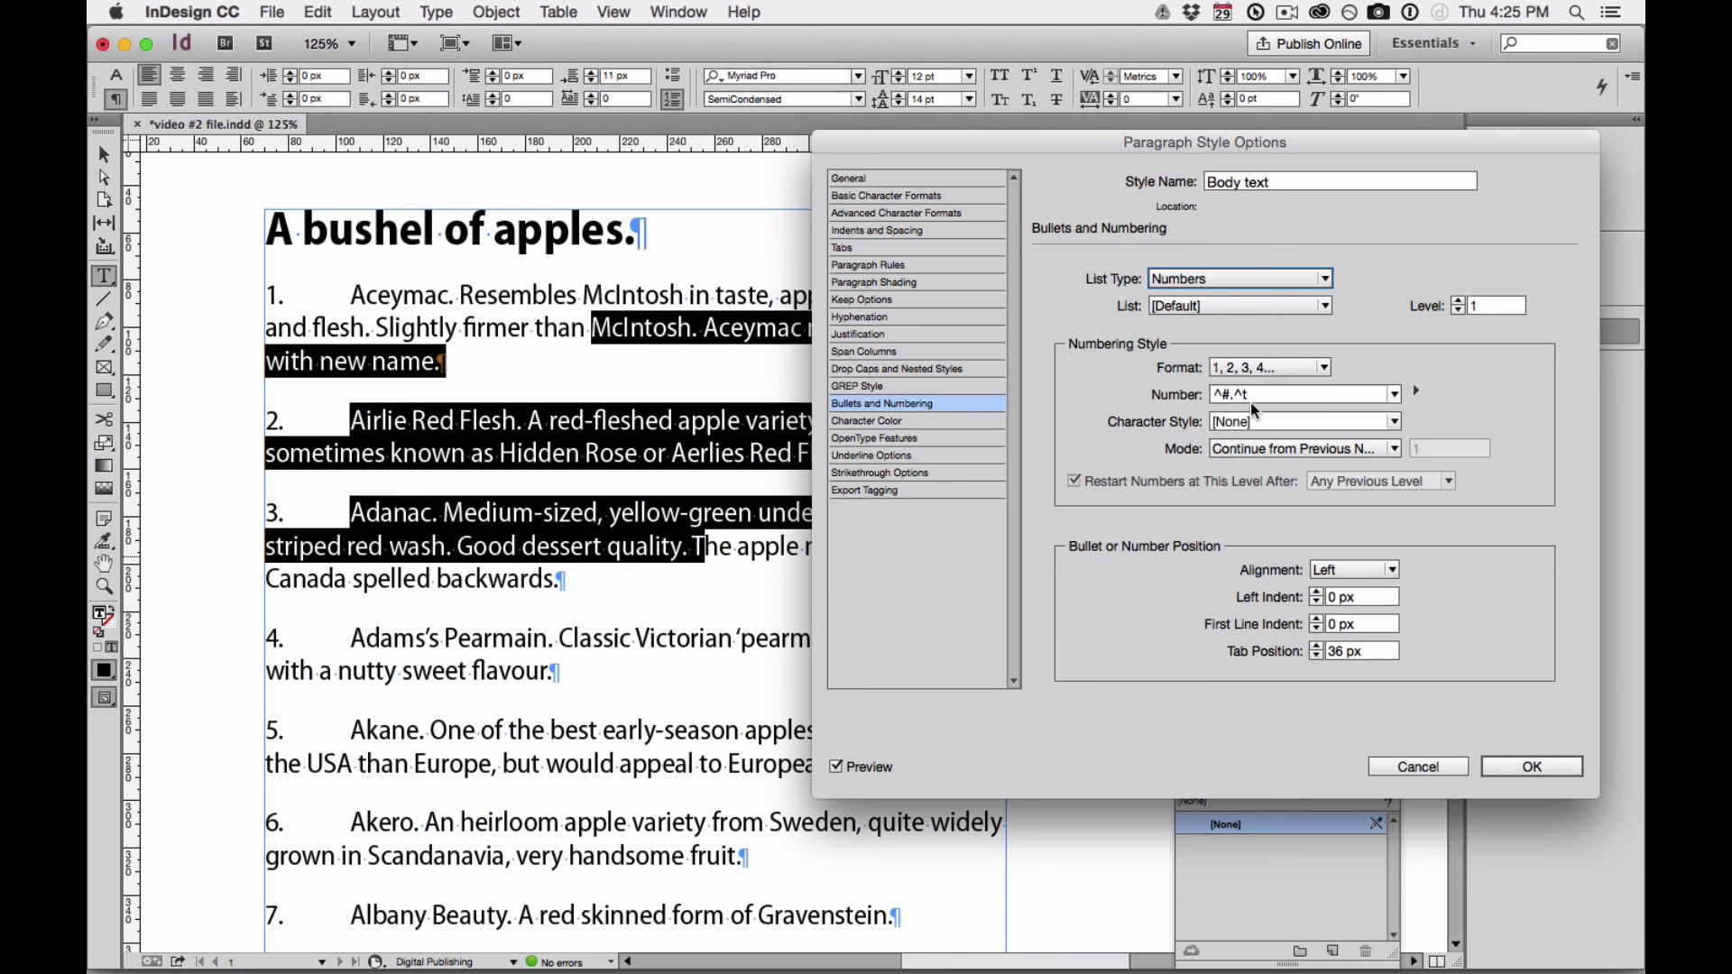
click(1269, 366)
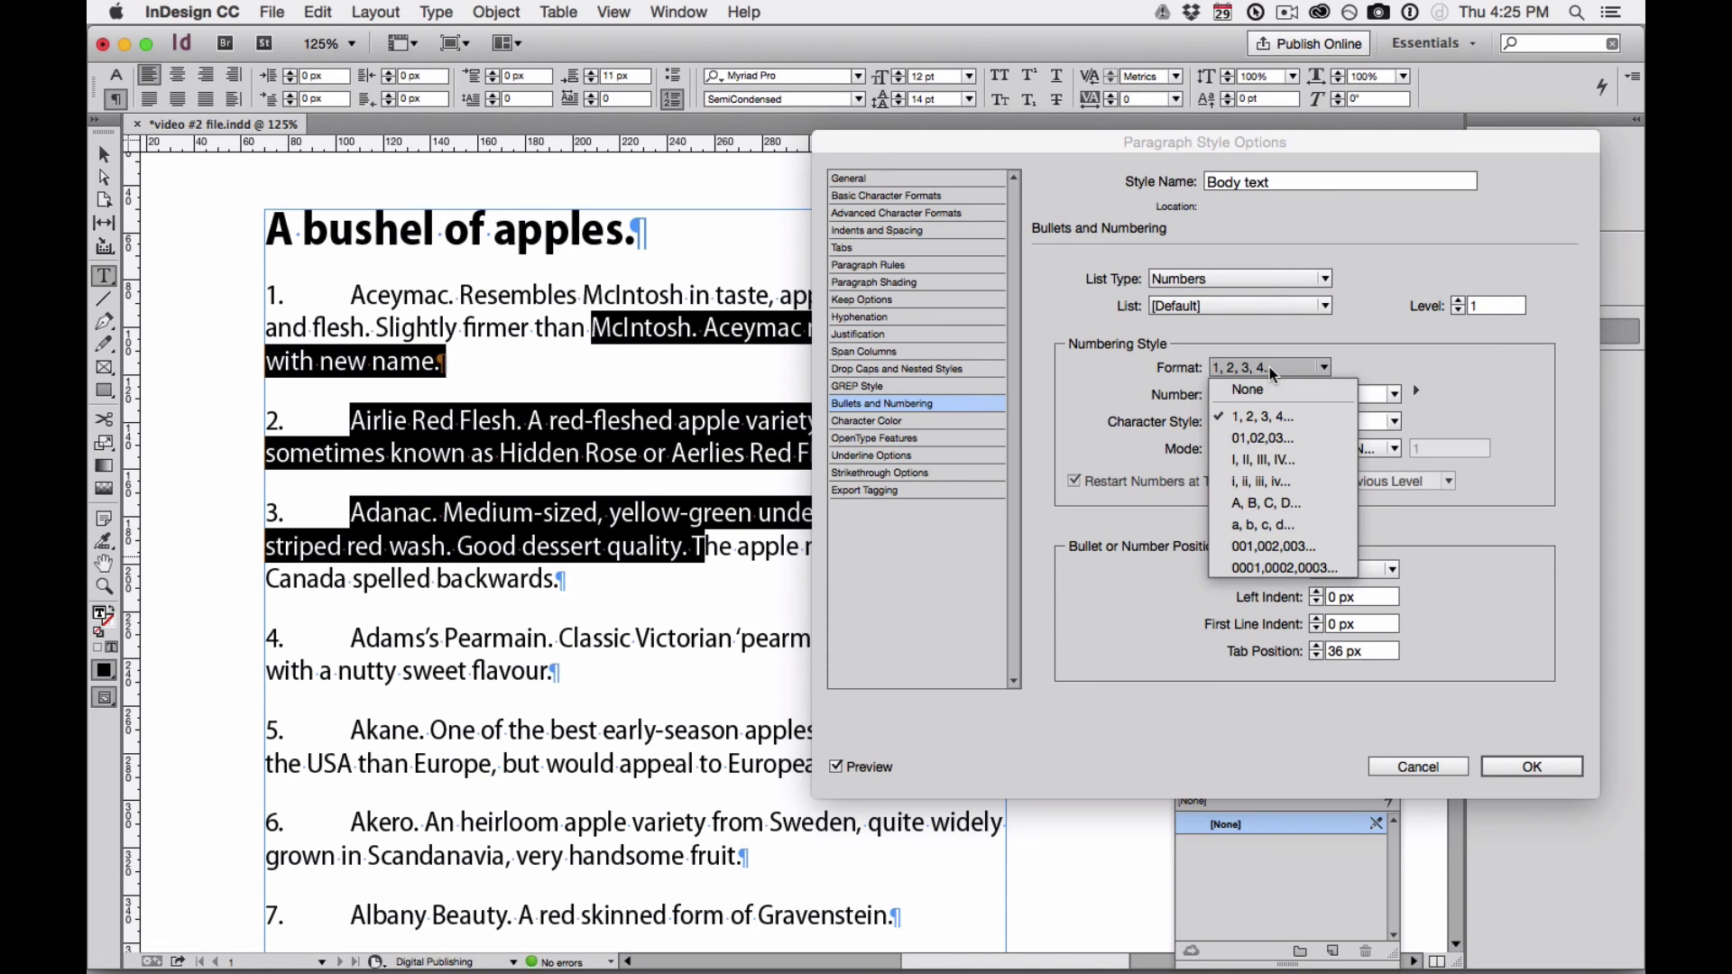
click(1282, 441)
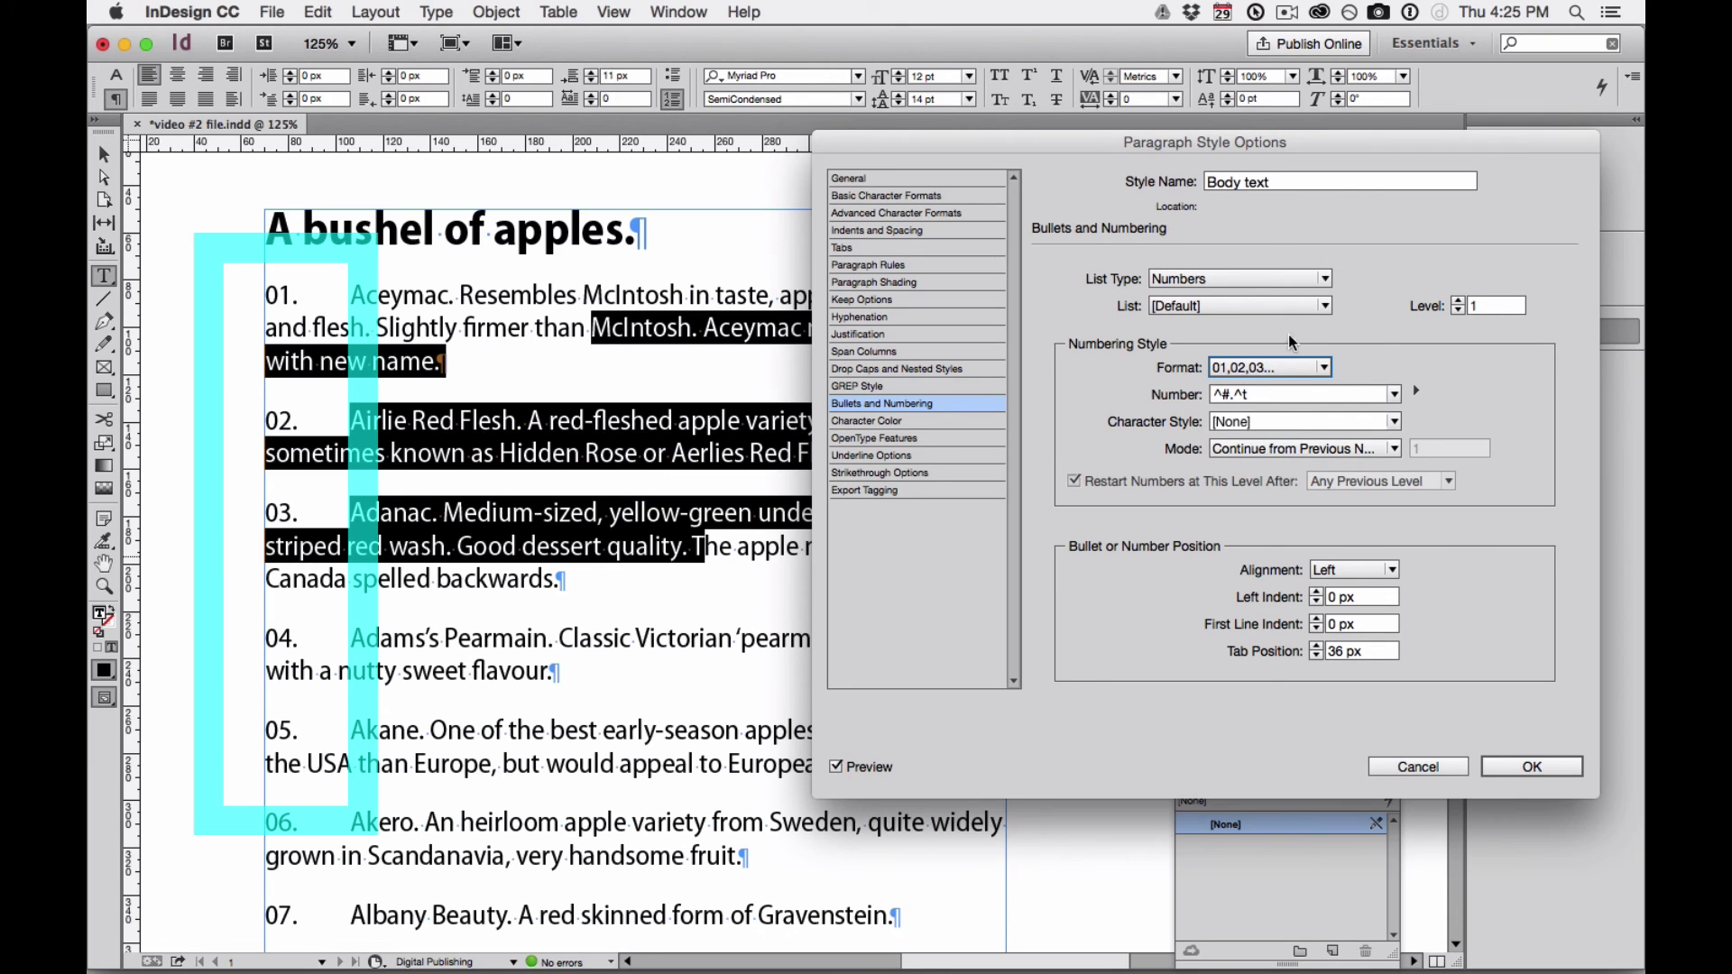
click(1288, 367)
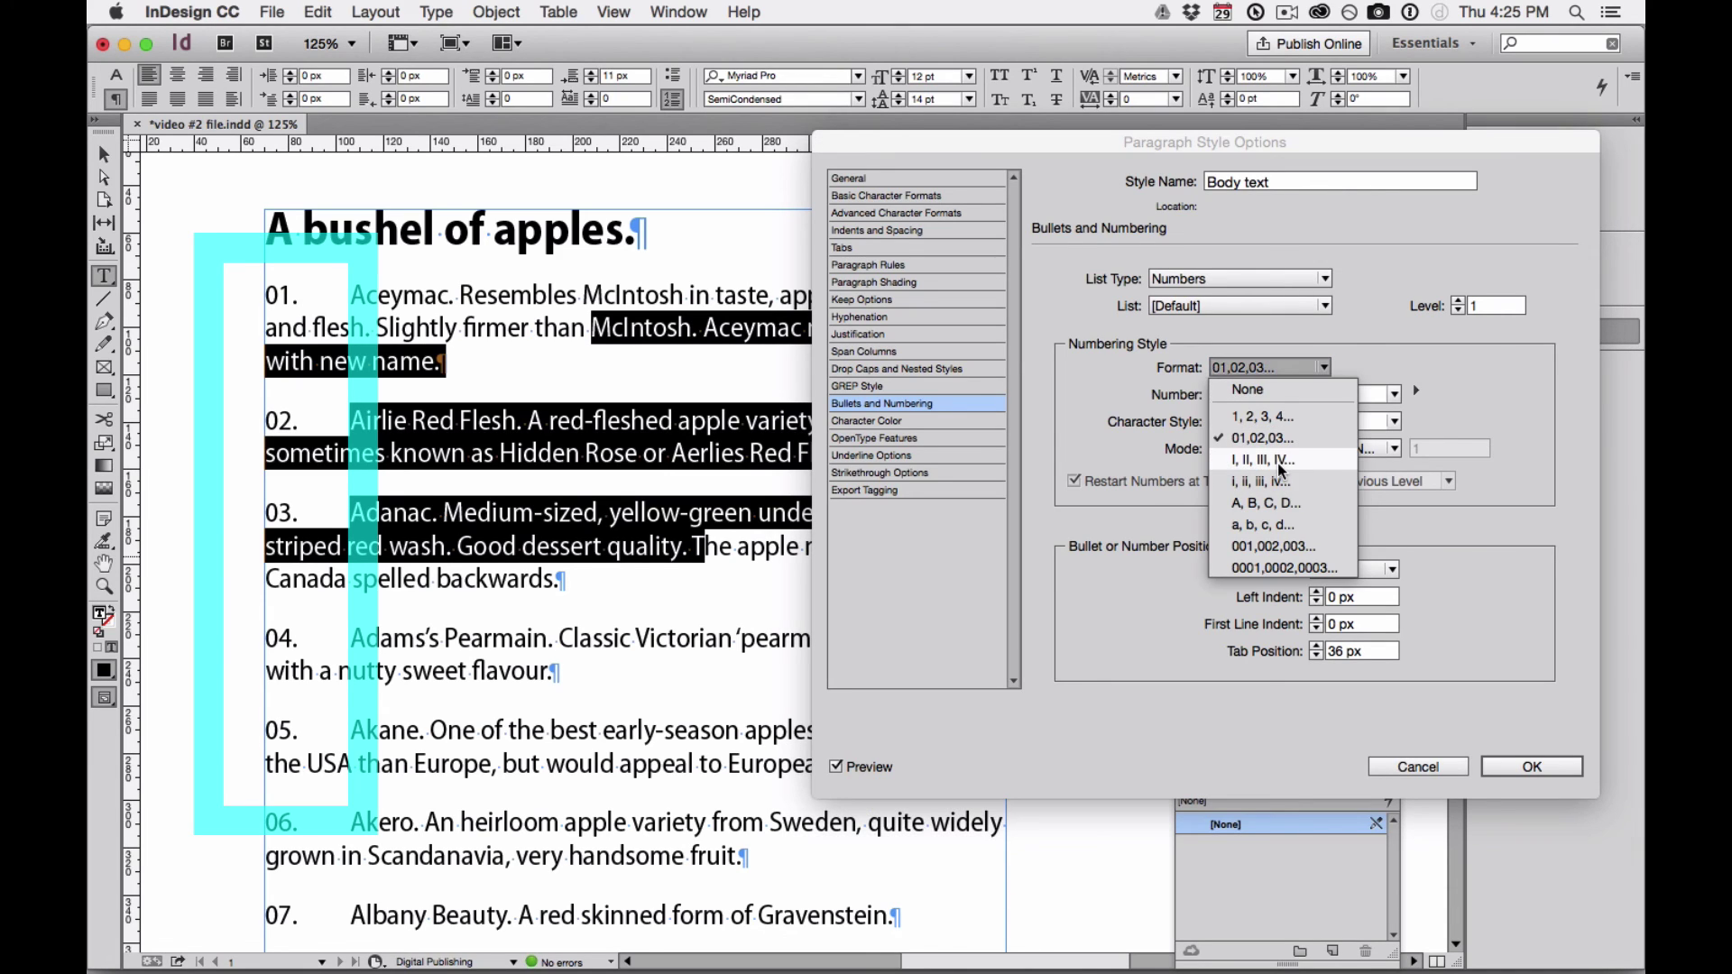
click(1278, 461)
click(1281, 367)
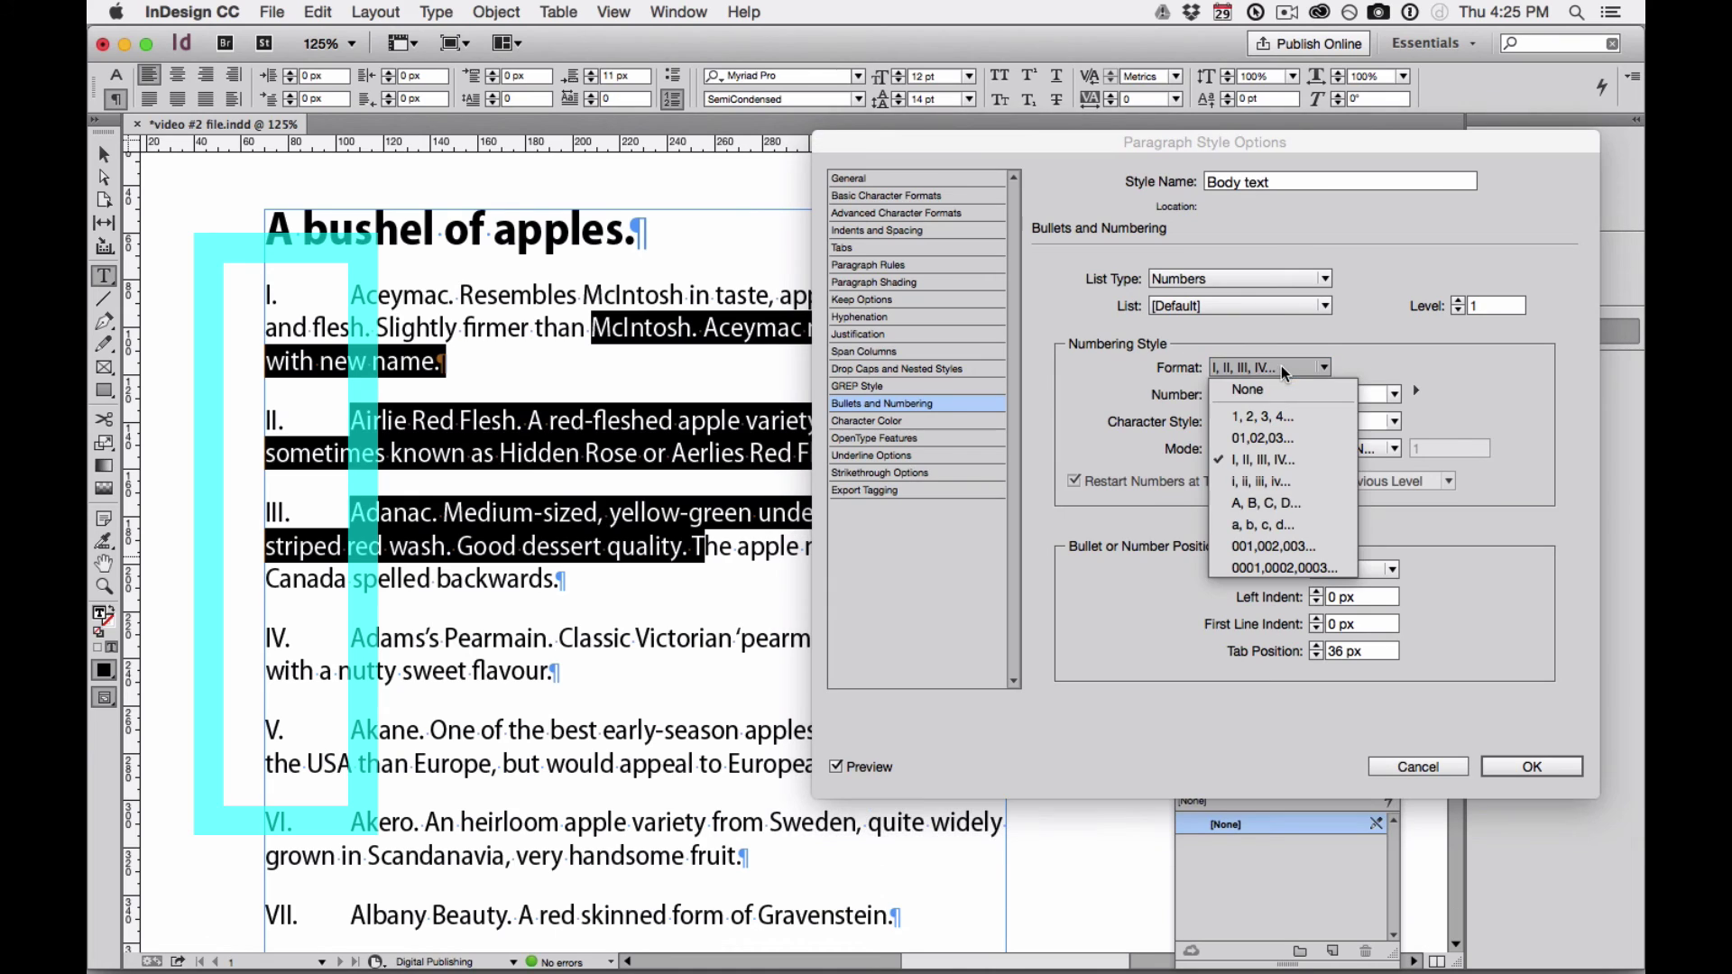
click(1288, 505)
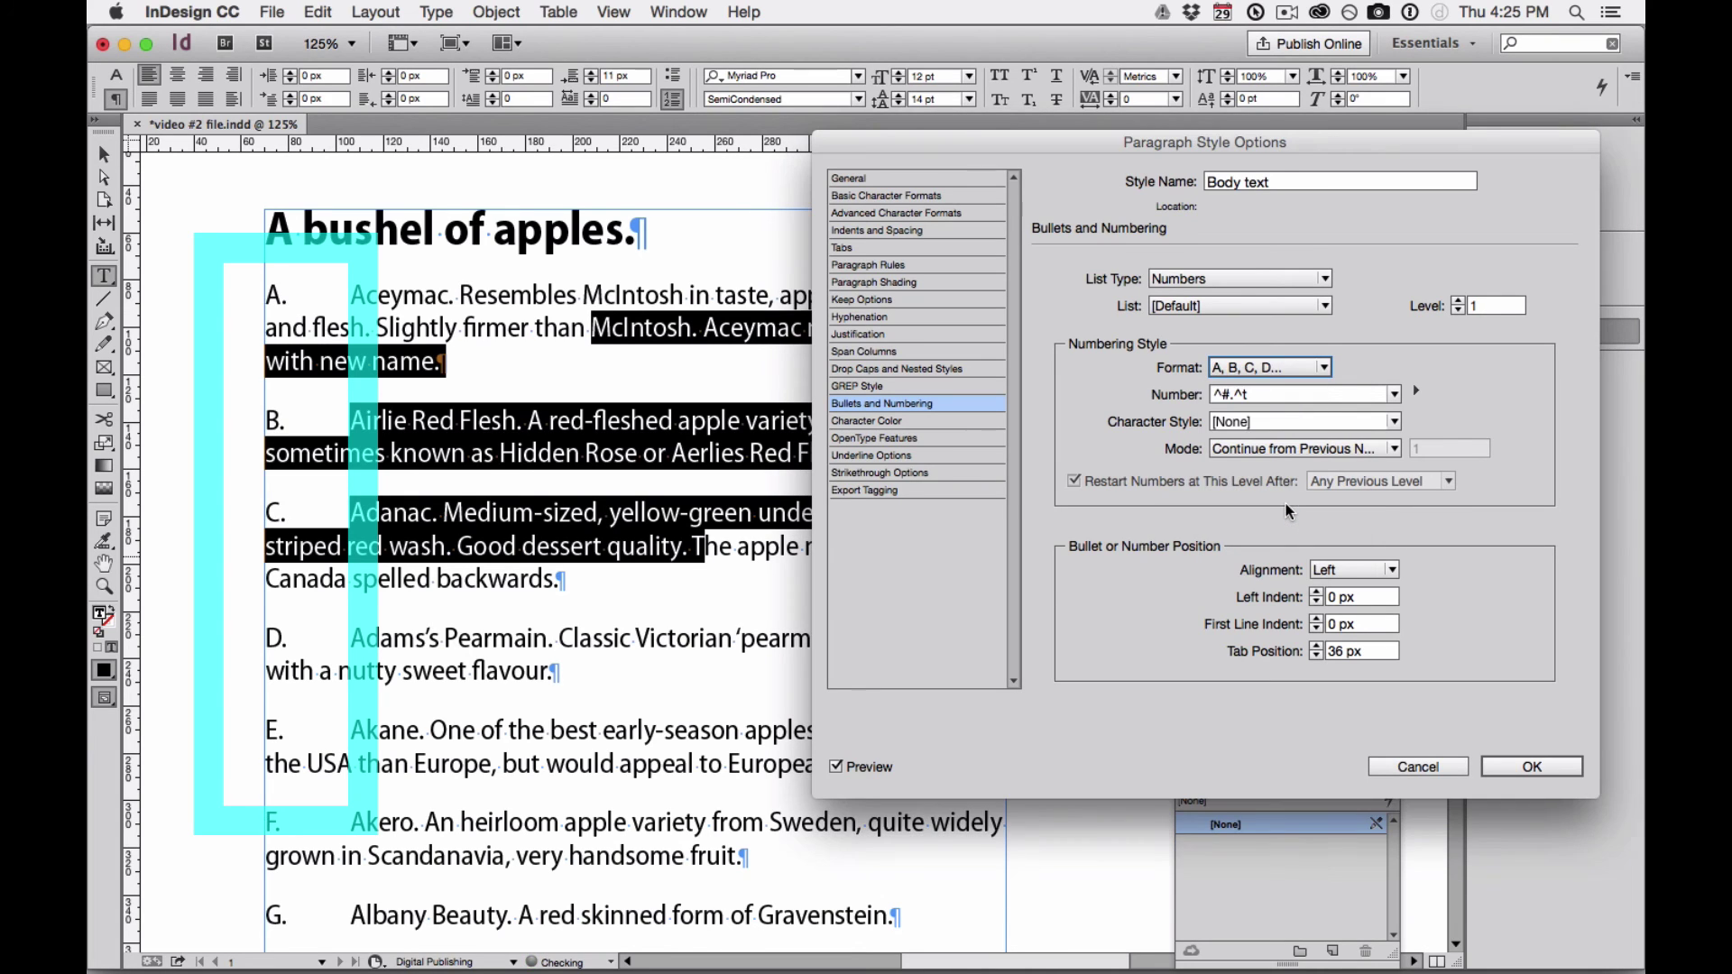
click(1293, 372)
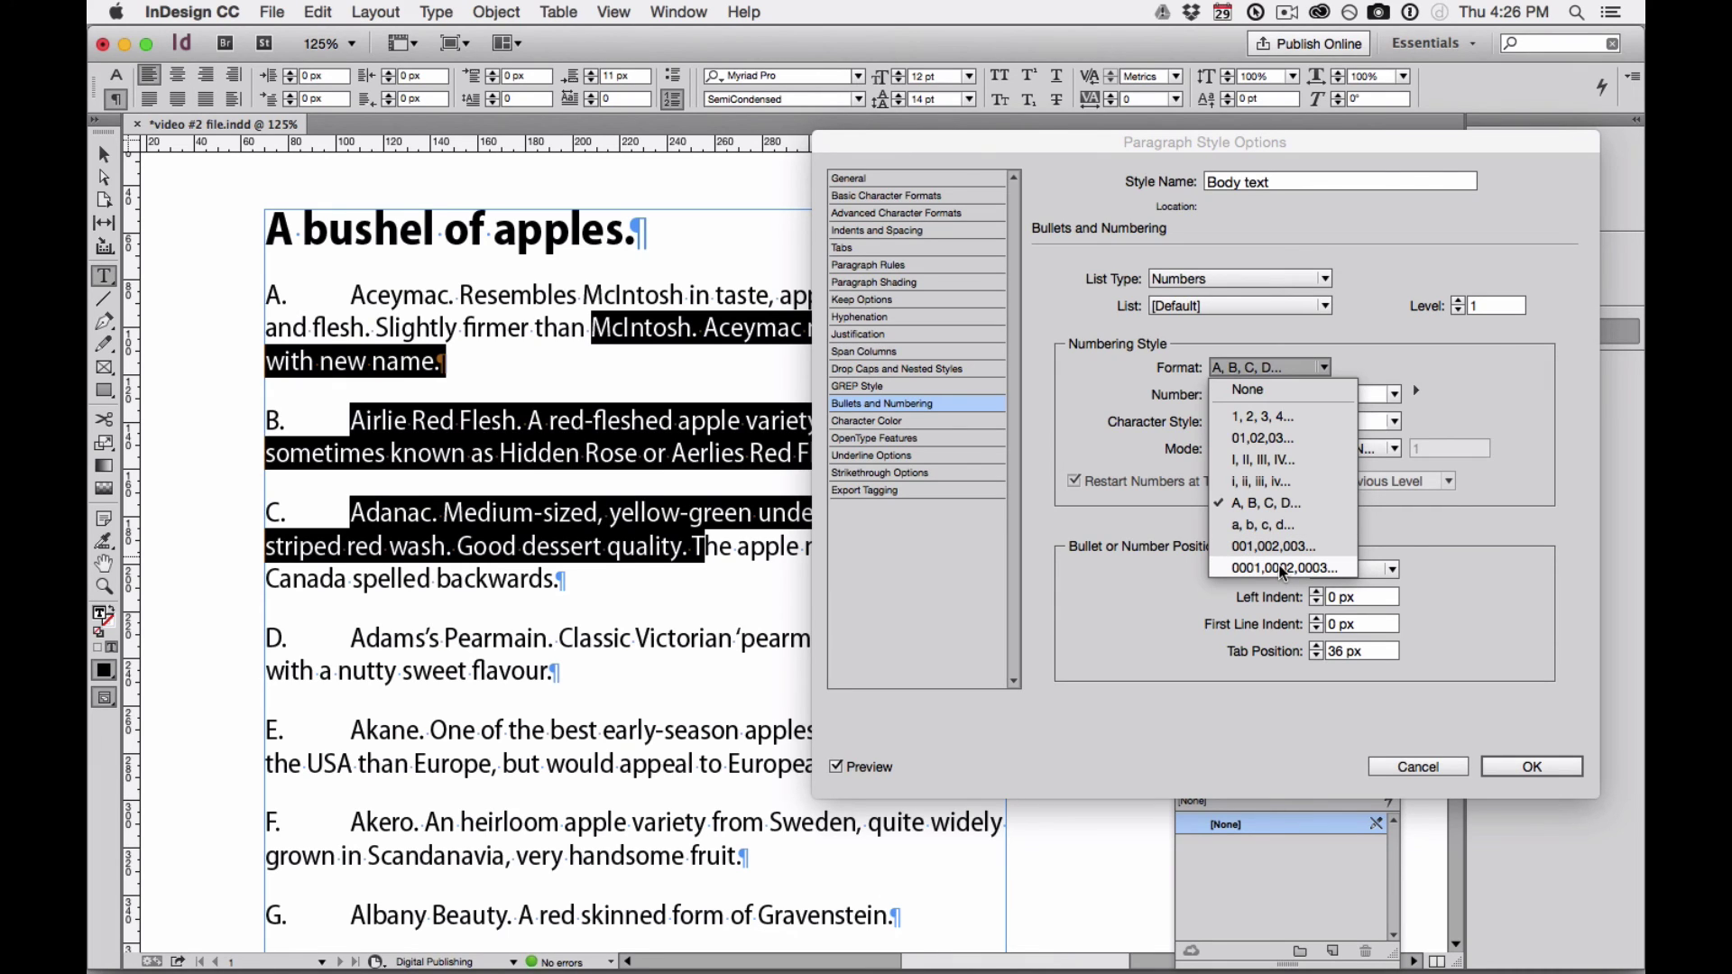
click(1096, 381)
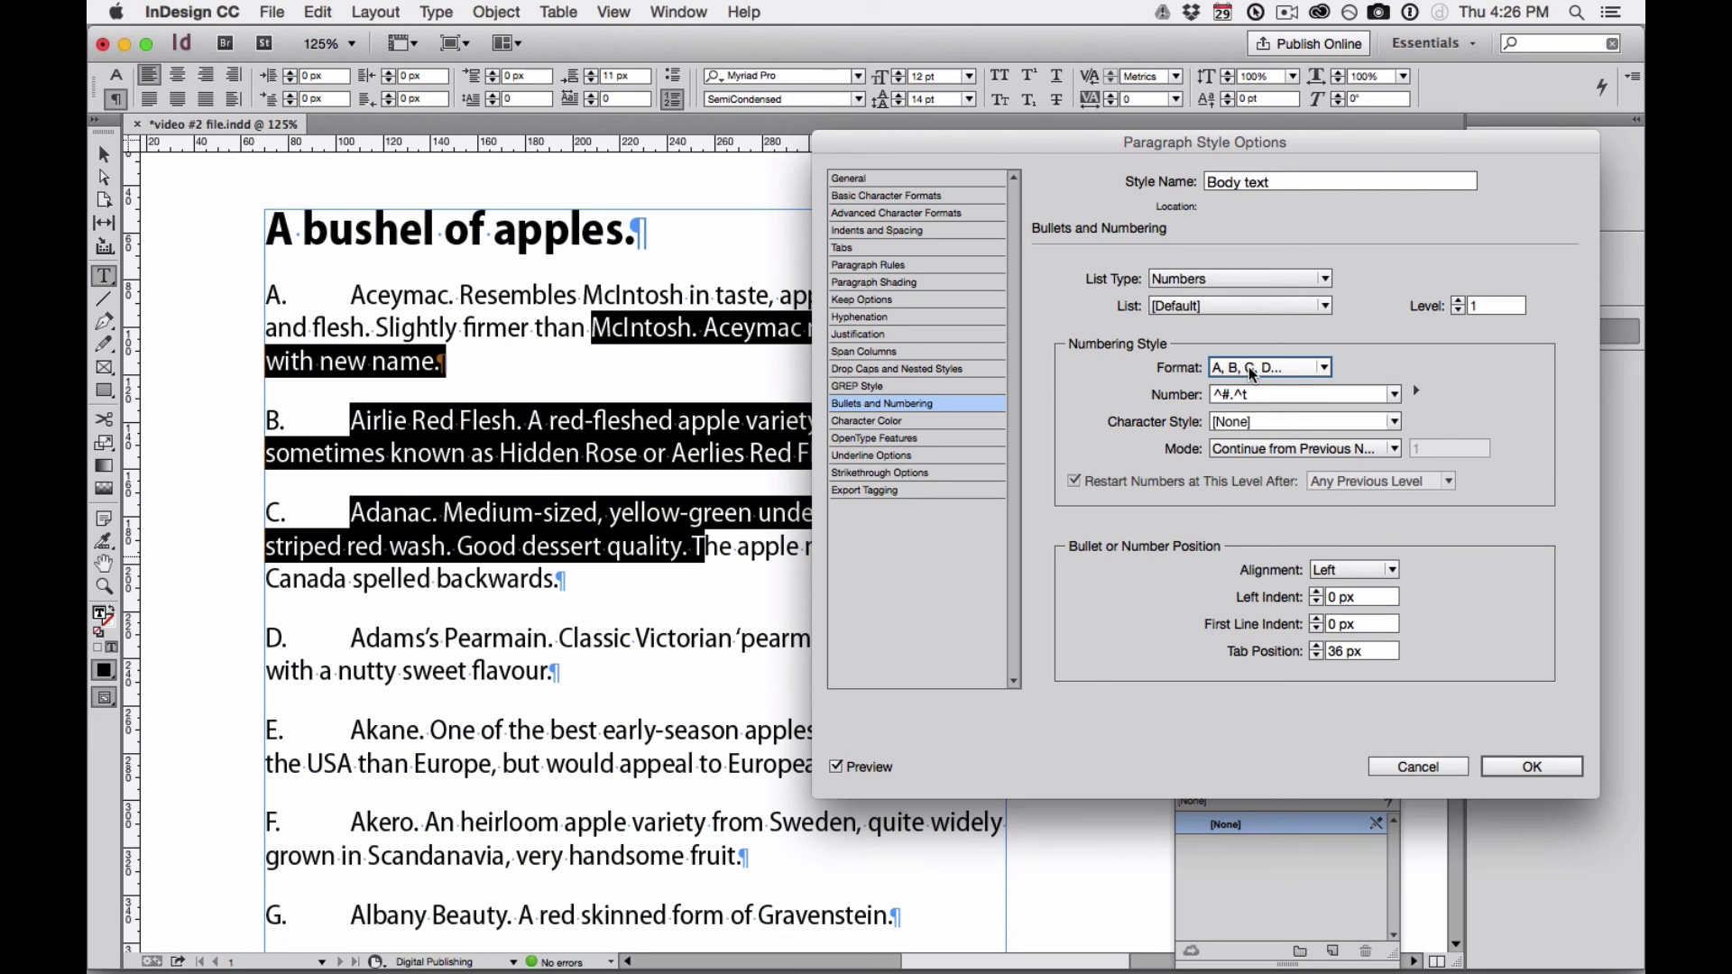
click(1249, 366)
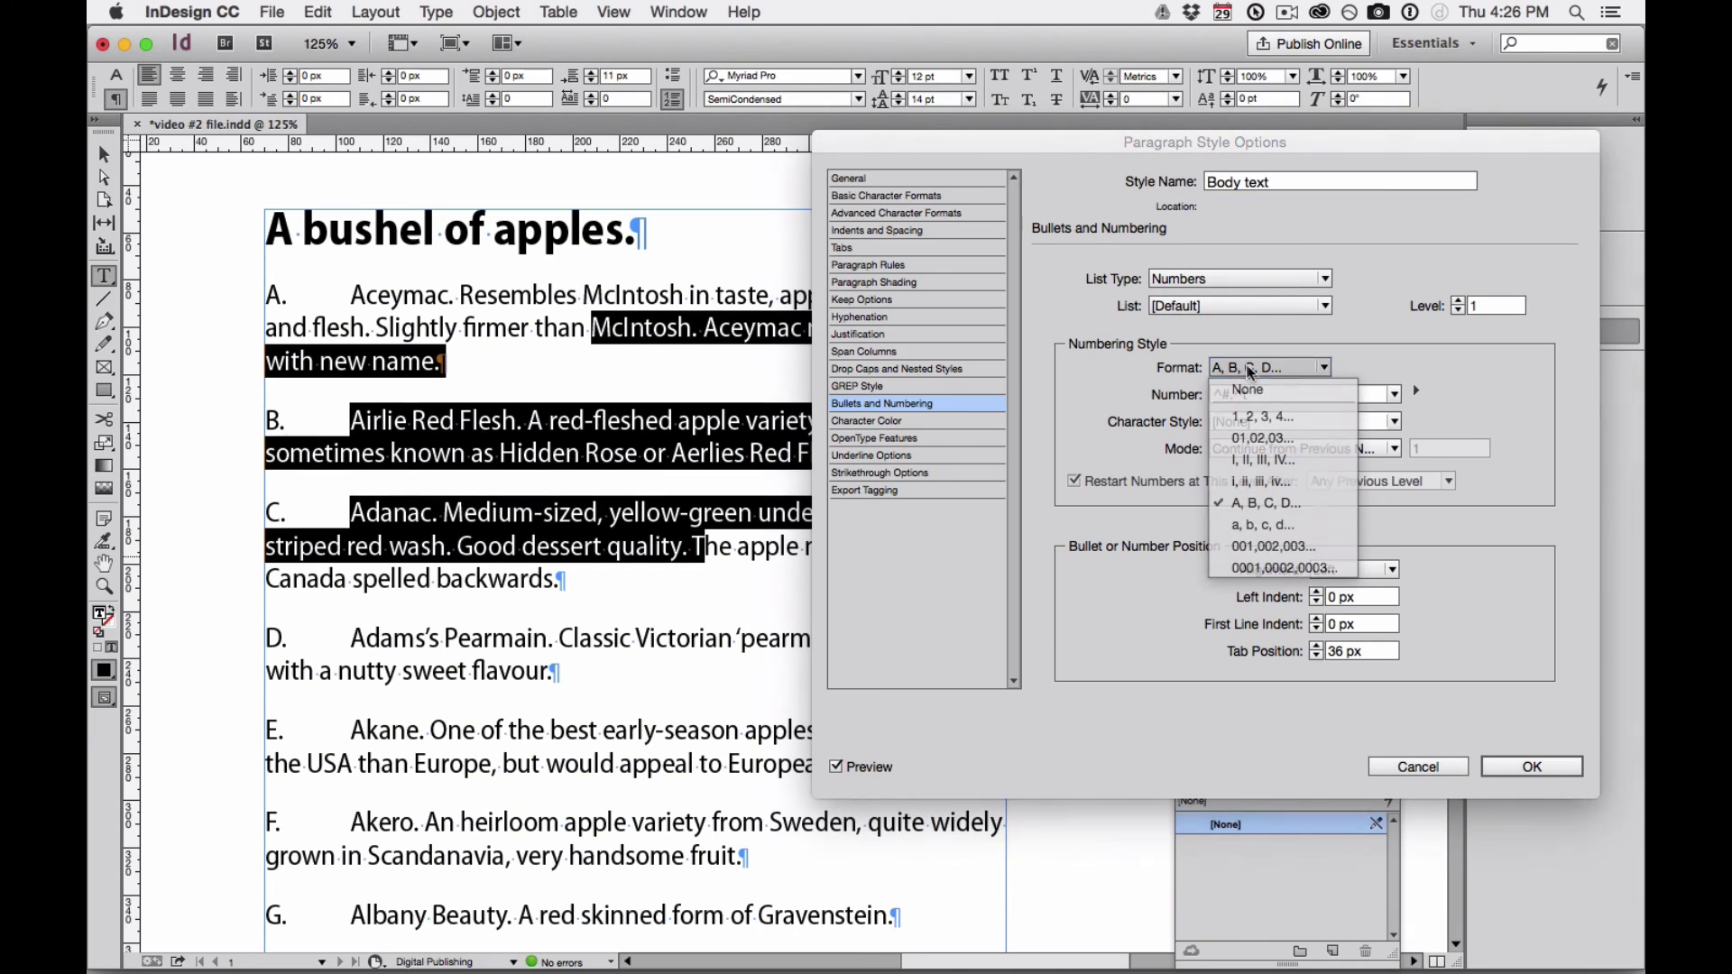
click(1280, 420)
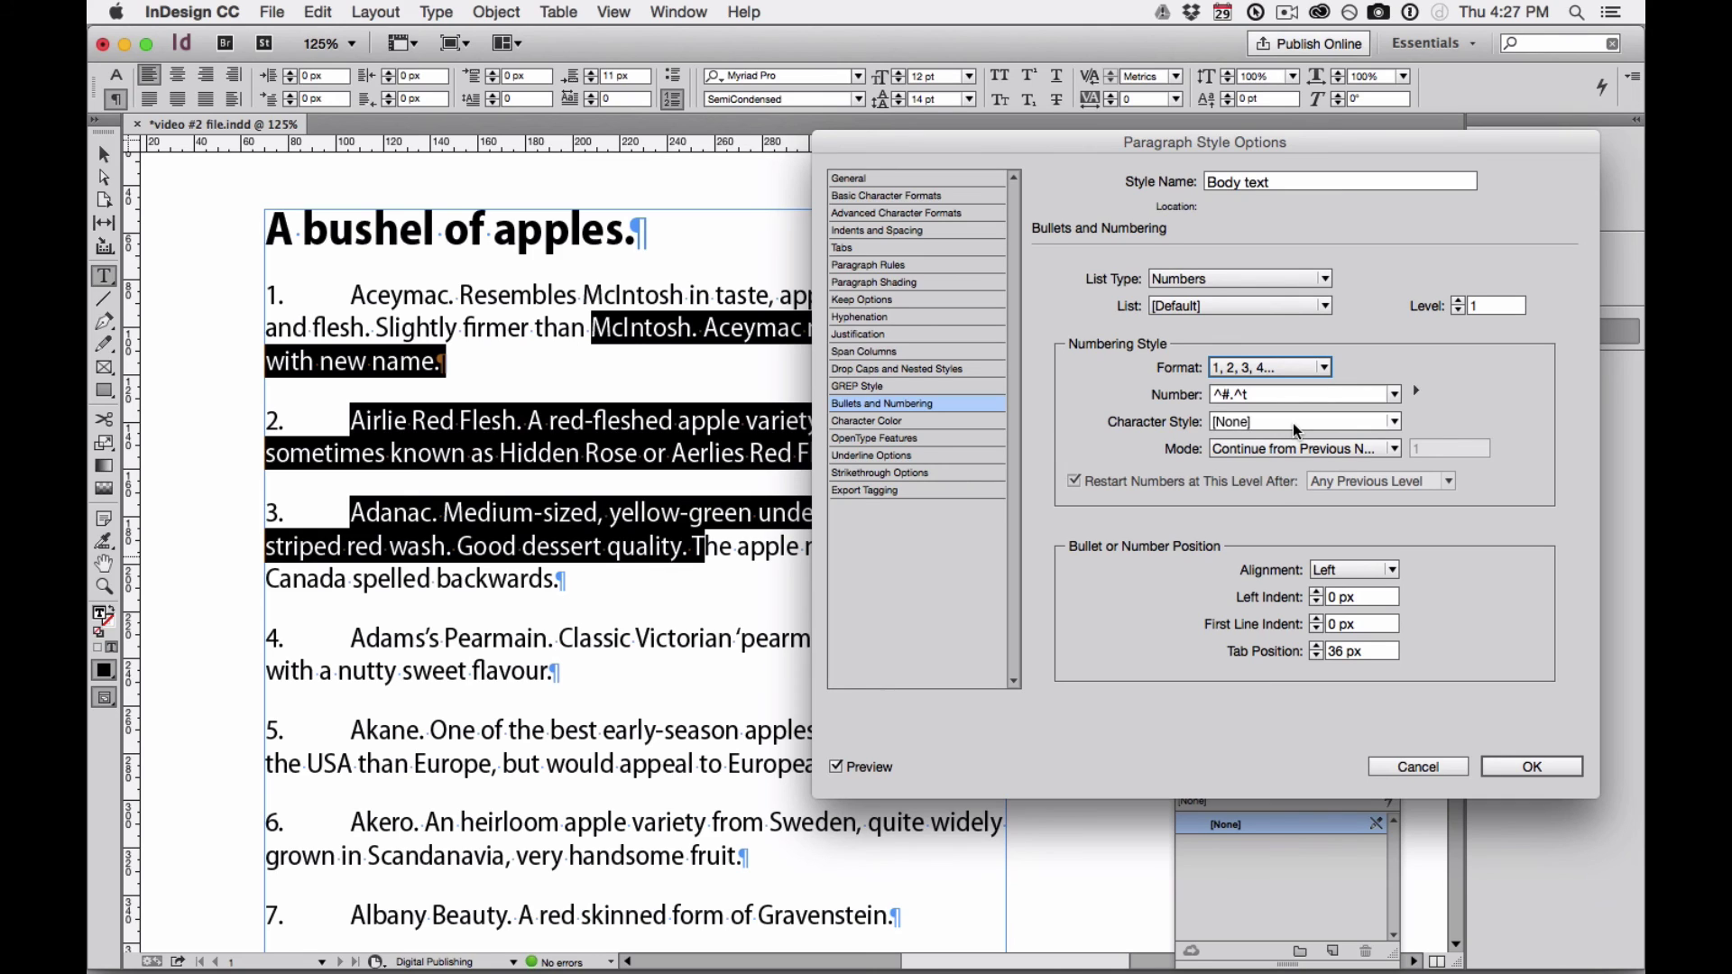
Accept the Numbers list on Body text and click into the Adanac paragraph to deselect
click(1557, 768)
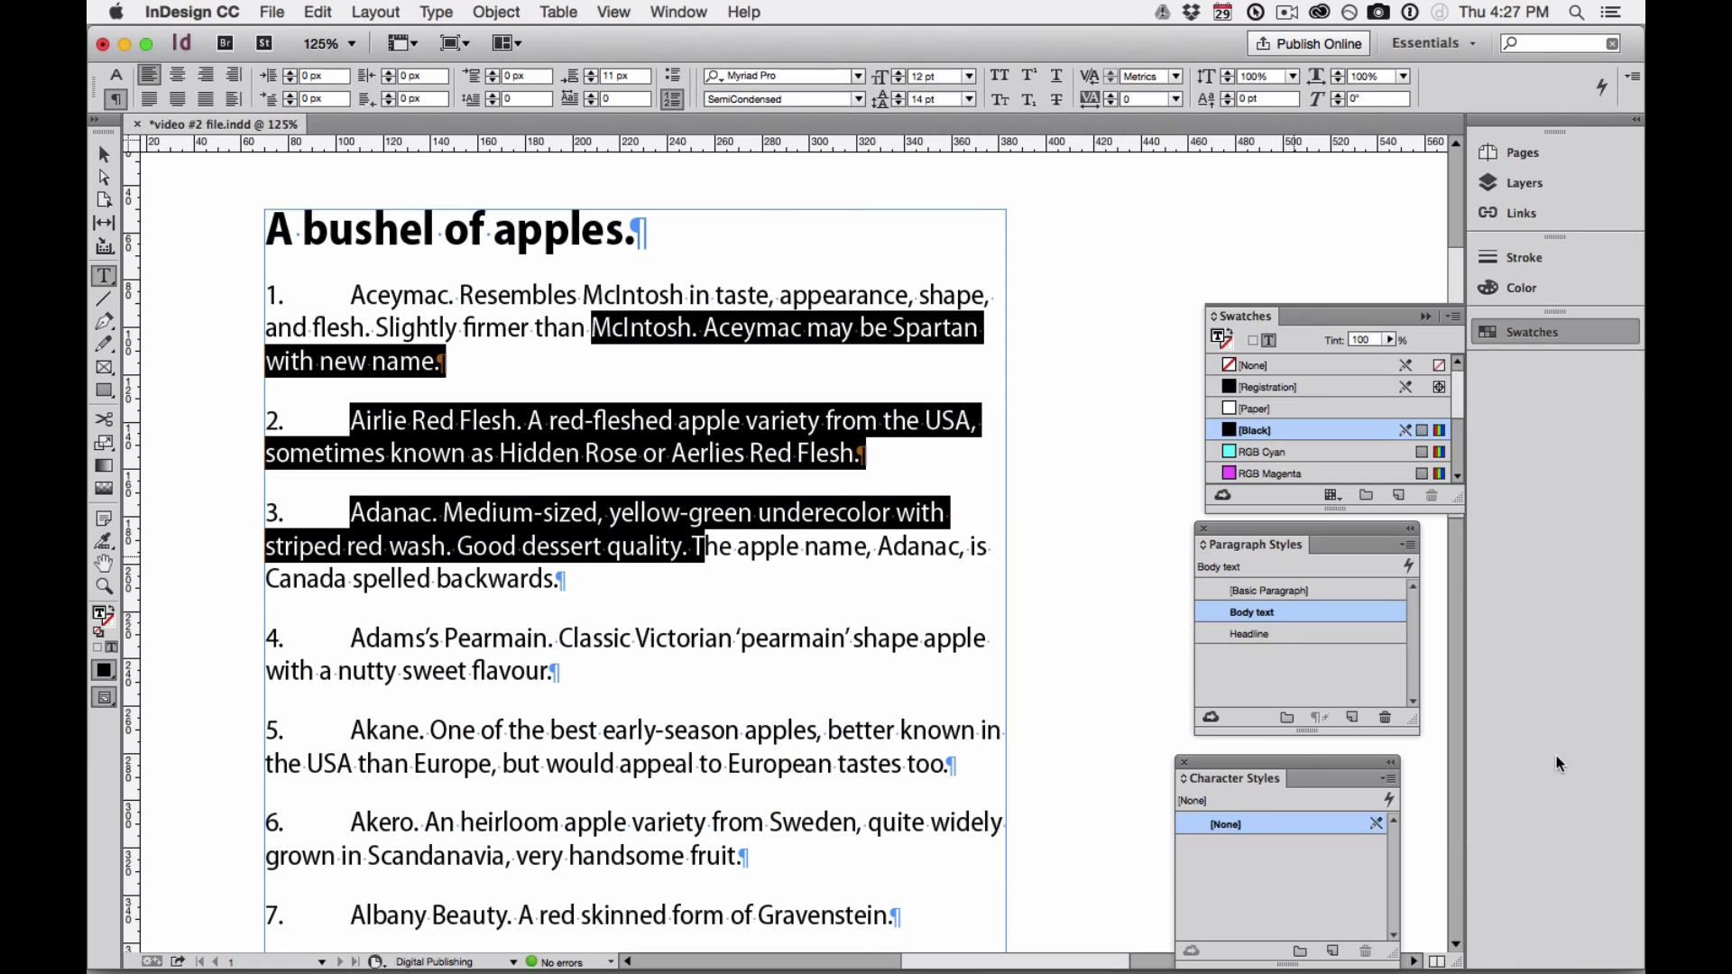
click(317, 408)
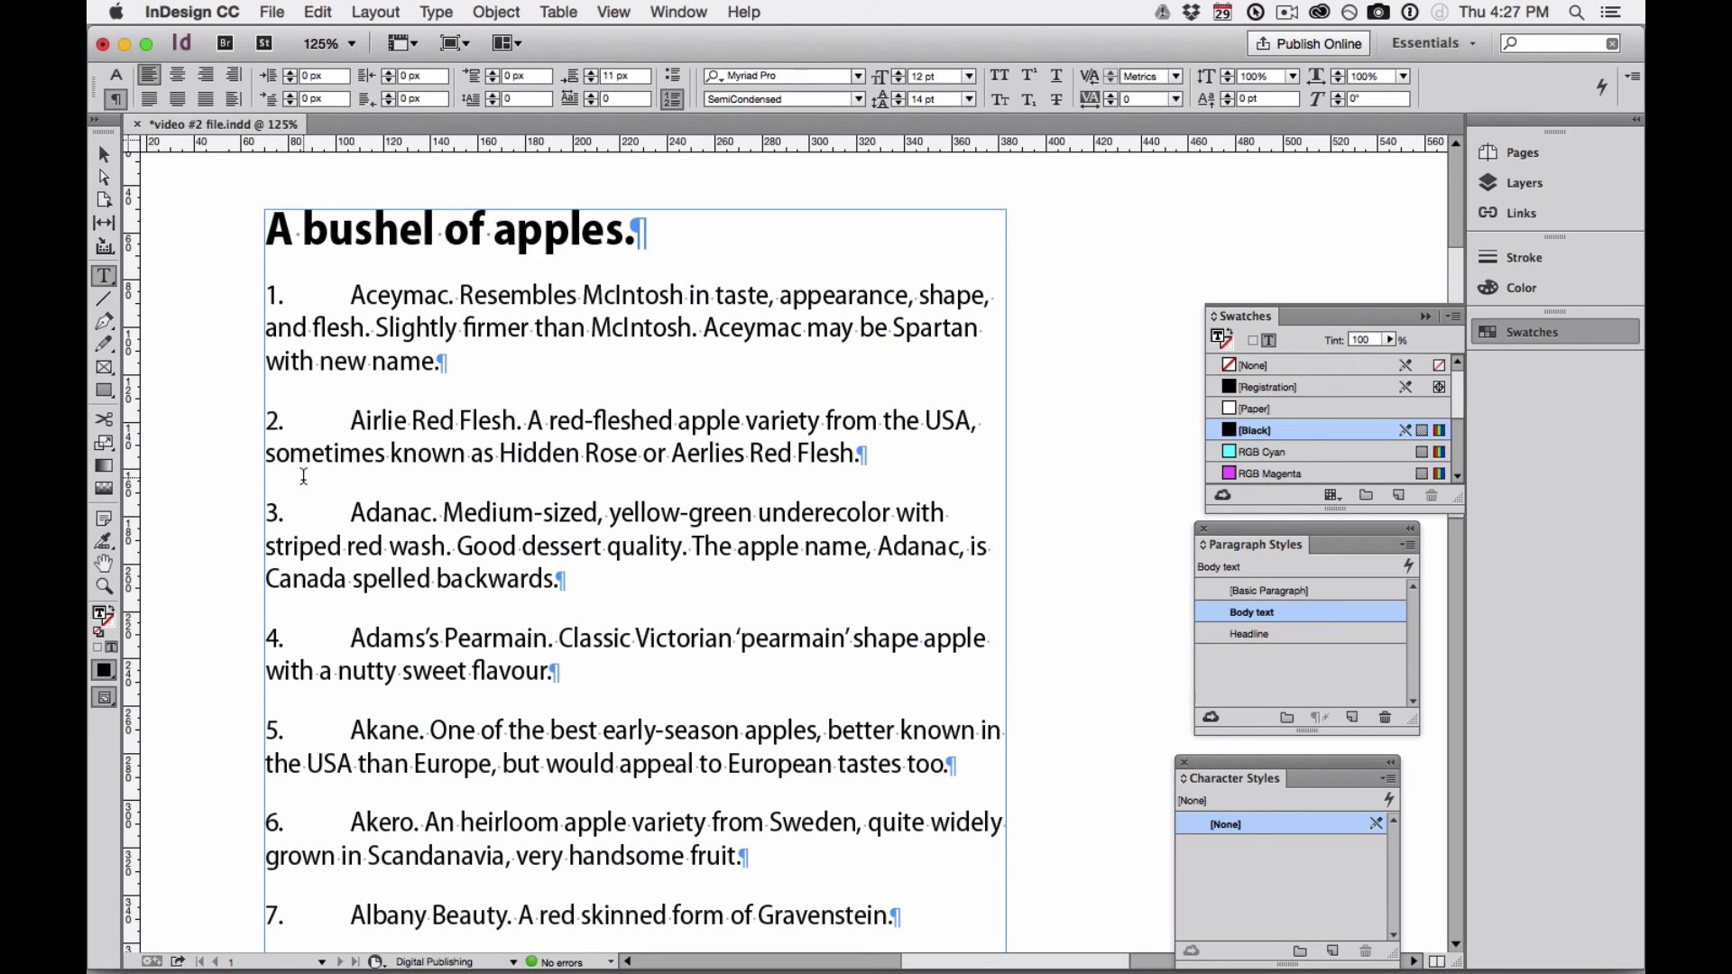
click(348, 516)
Reopen Paragraph Style Options for Body text at the Bullets and Numbering page
double_click(1332, 613)
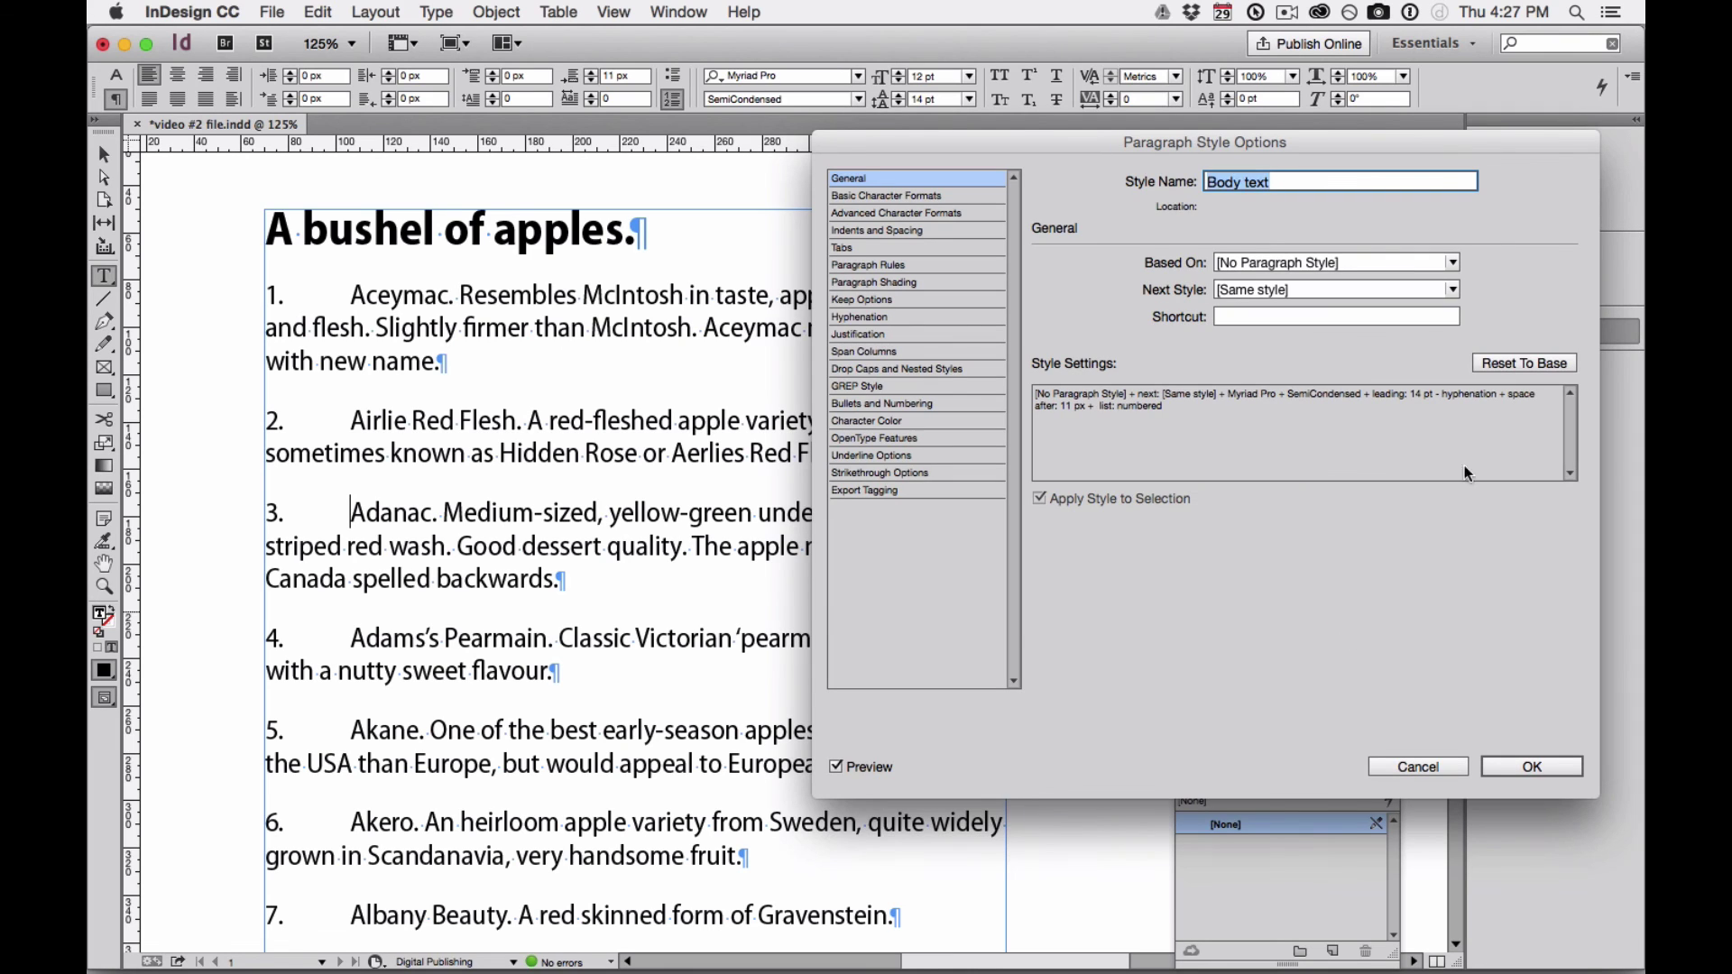
click(963, 402)
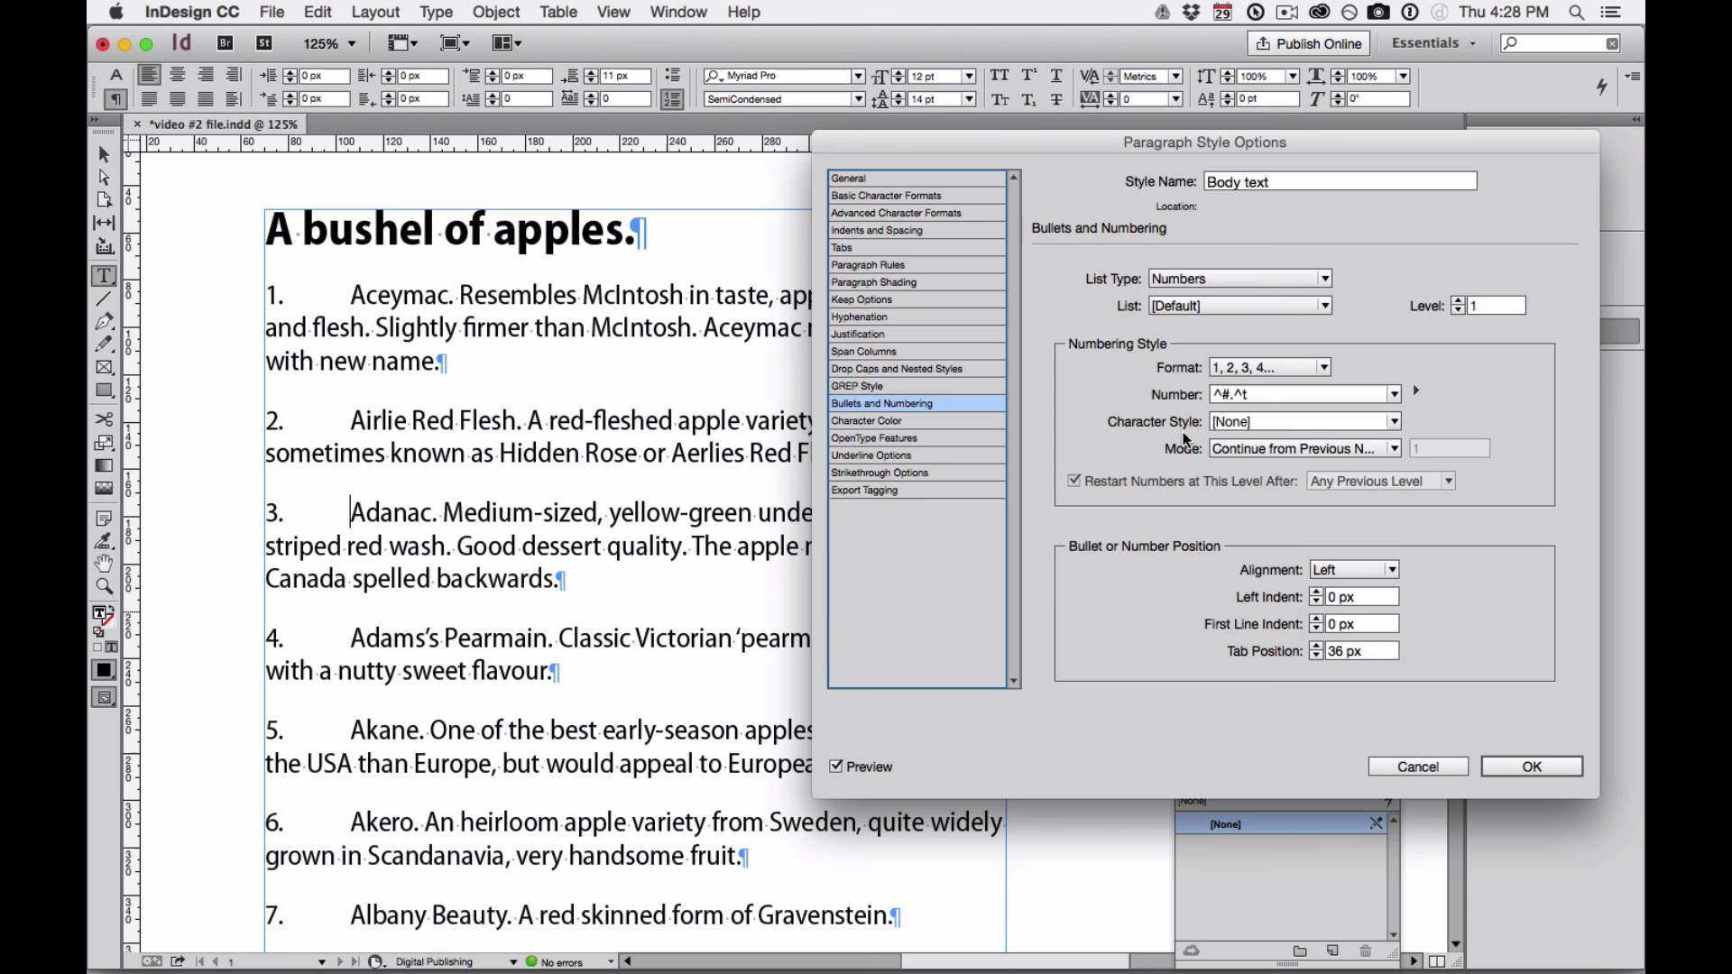
Choose New Character Style... from the Numbering Style's Character Style menu
click(1233, 448)
click(1233, 448)
click(1394, 422)
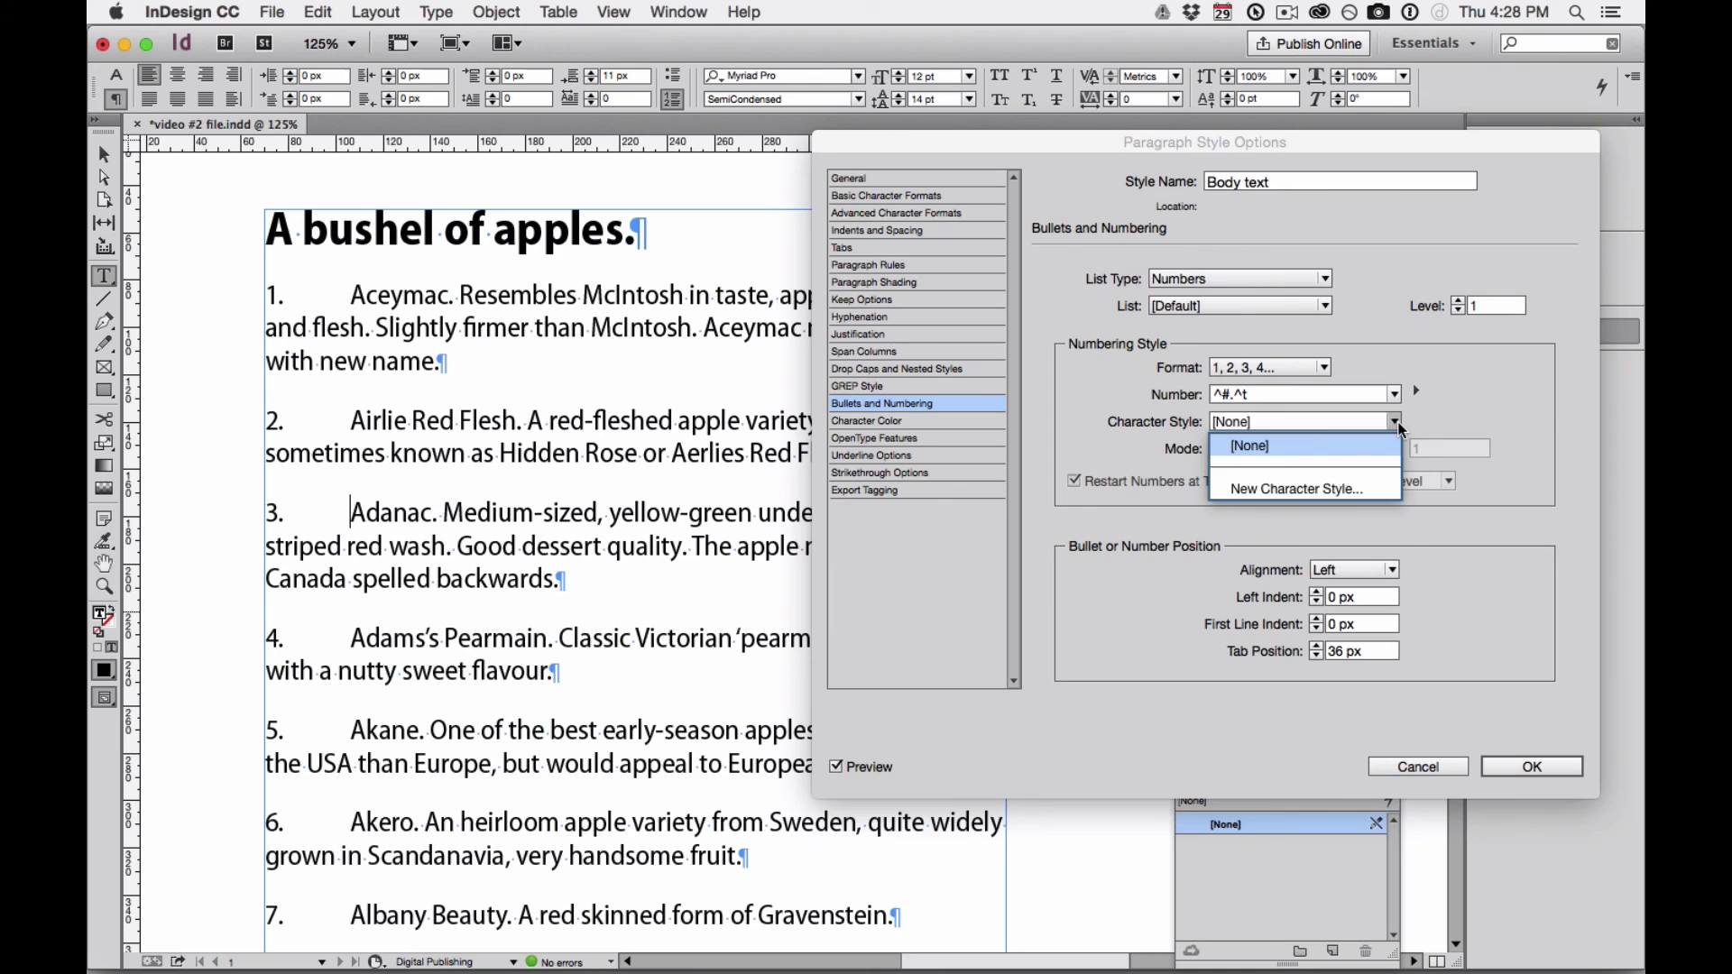
click(1304, 490)
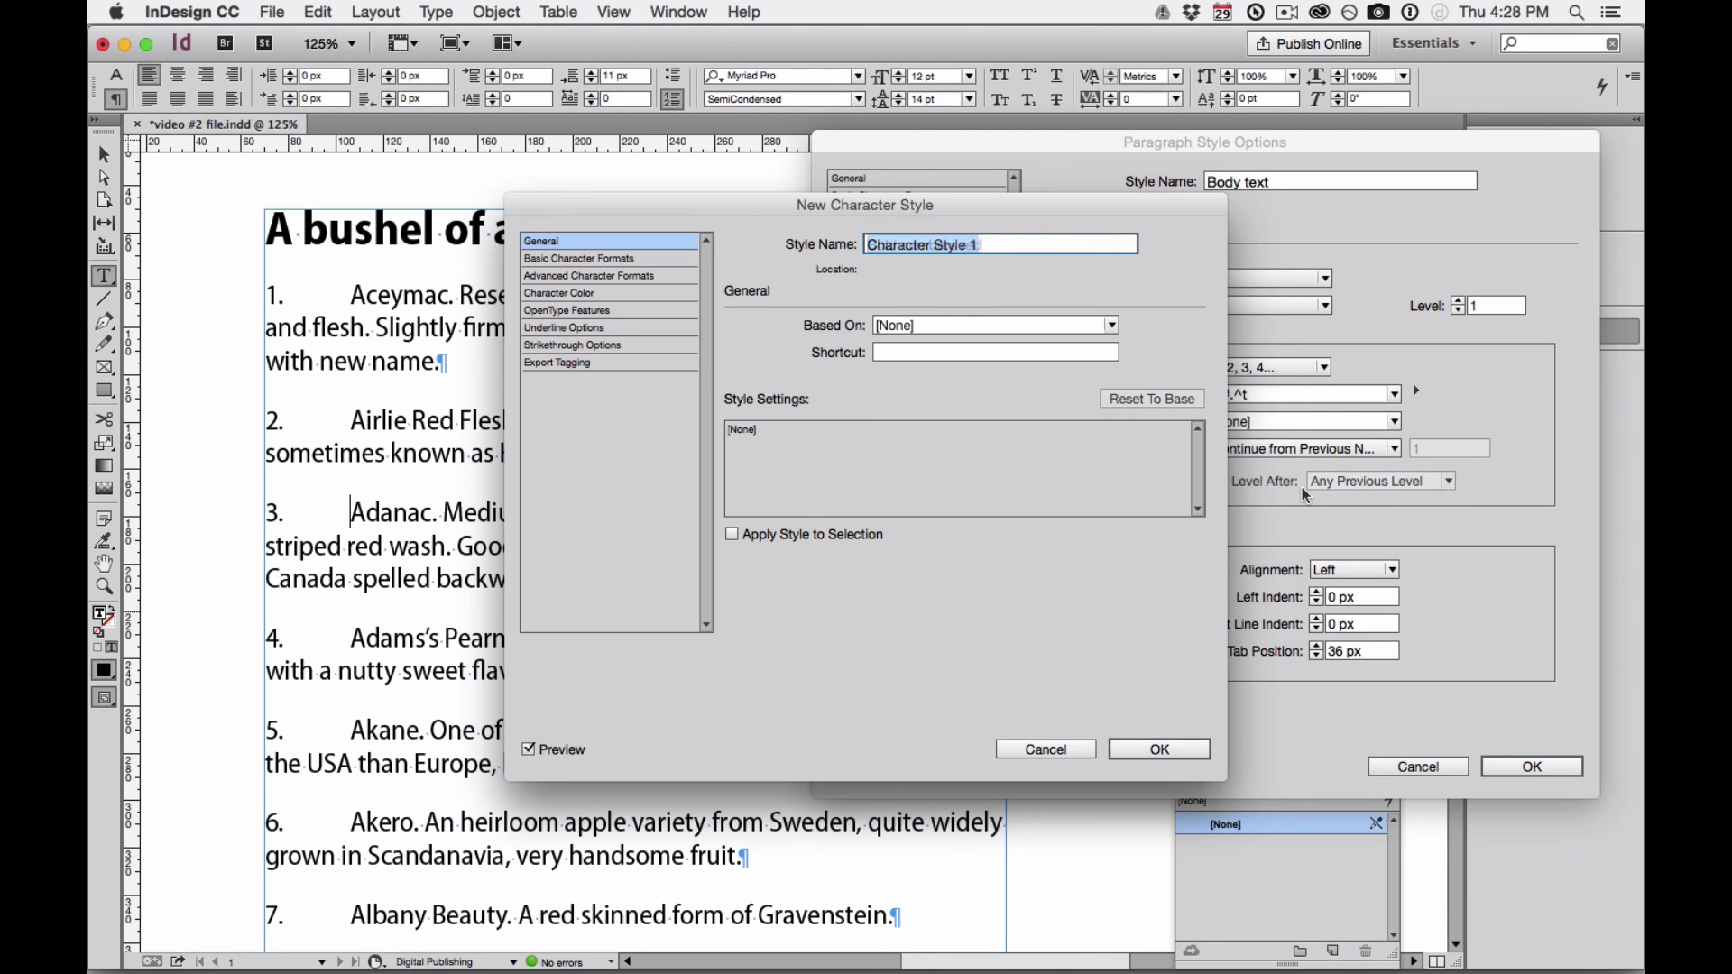
Name the new character style 'Bold numbers red' and set its colour to RGB Red
text(Bold numbers red)
key(Tab)
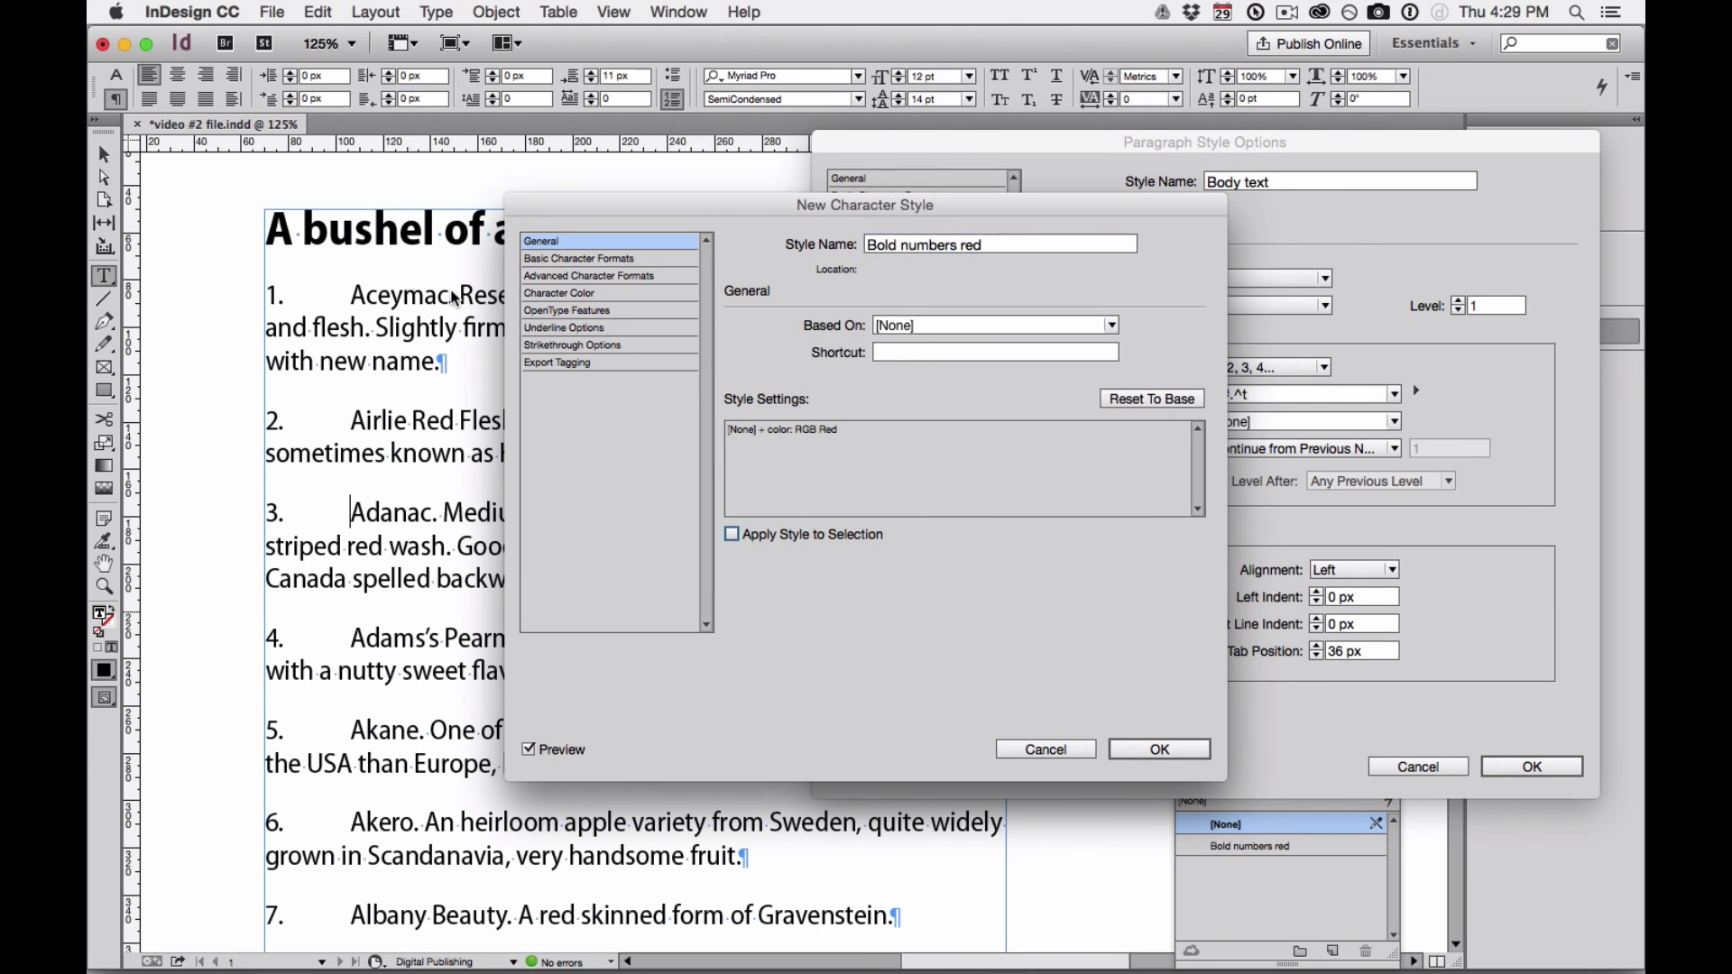
click(615, 291)
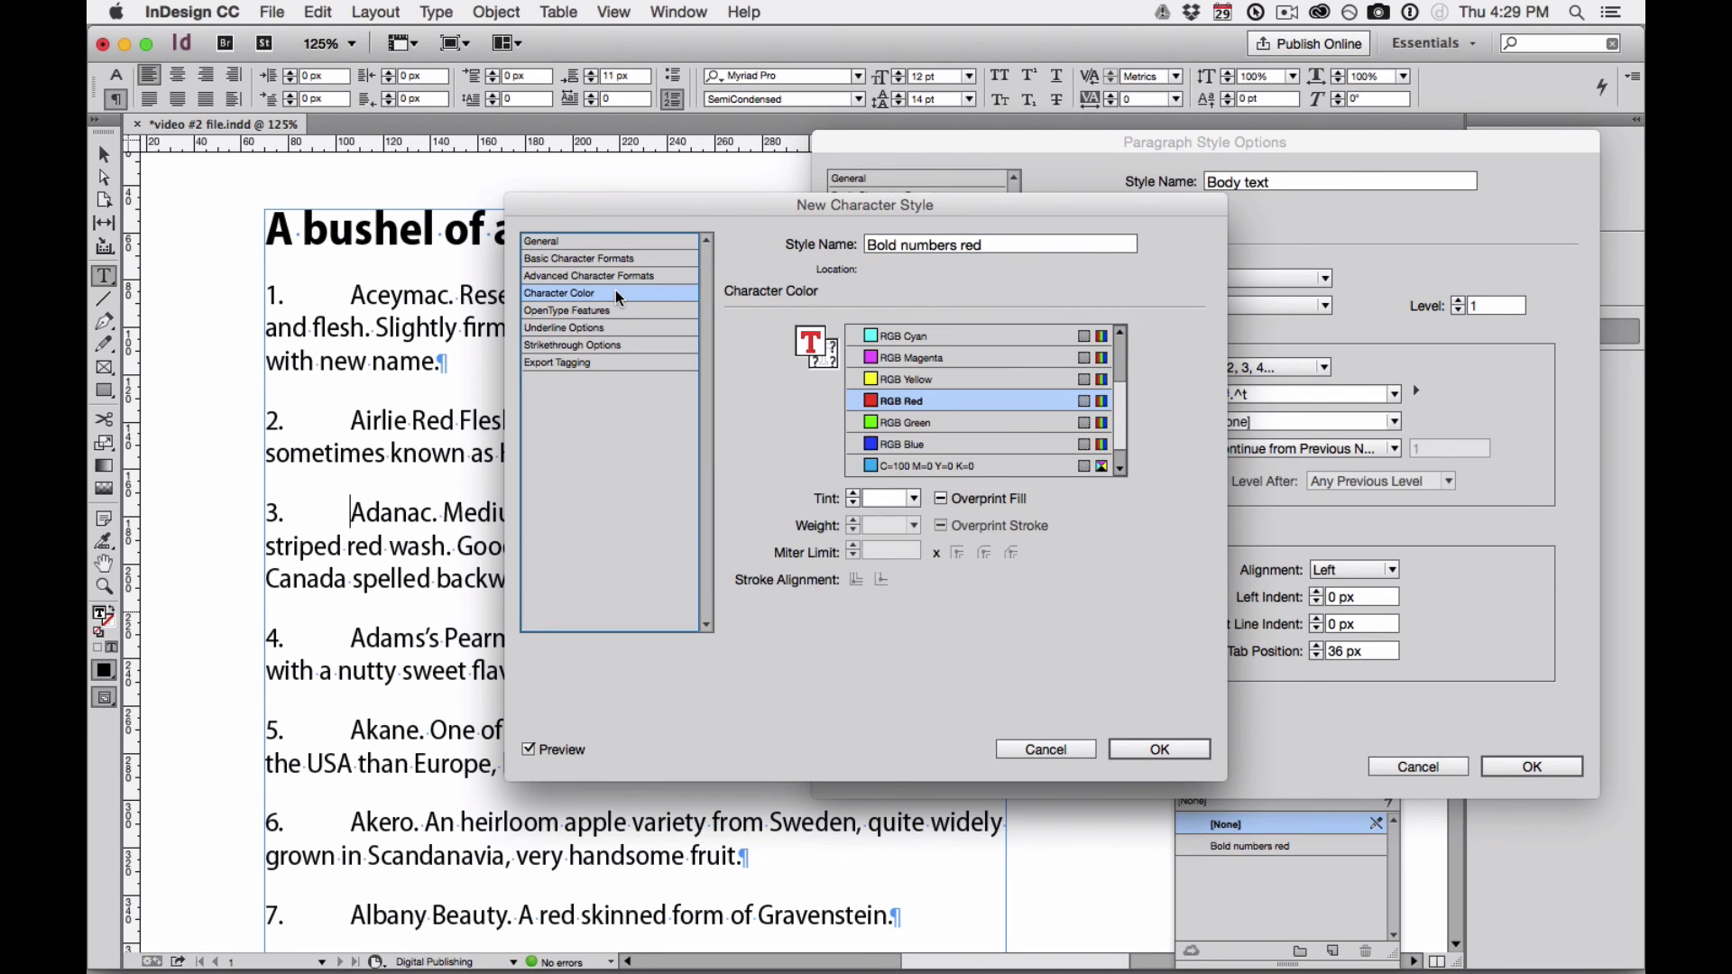
click(947, 394)
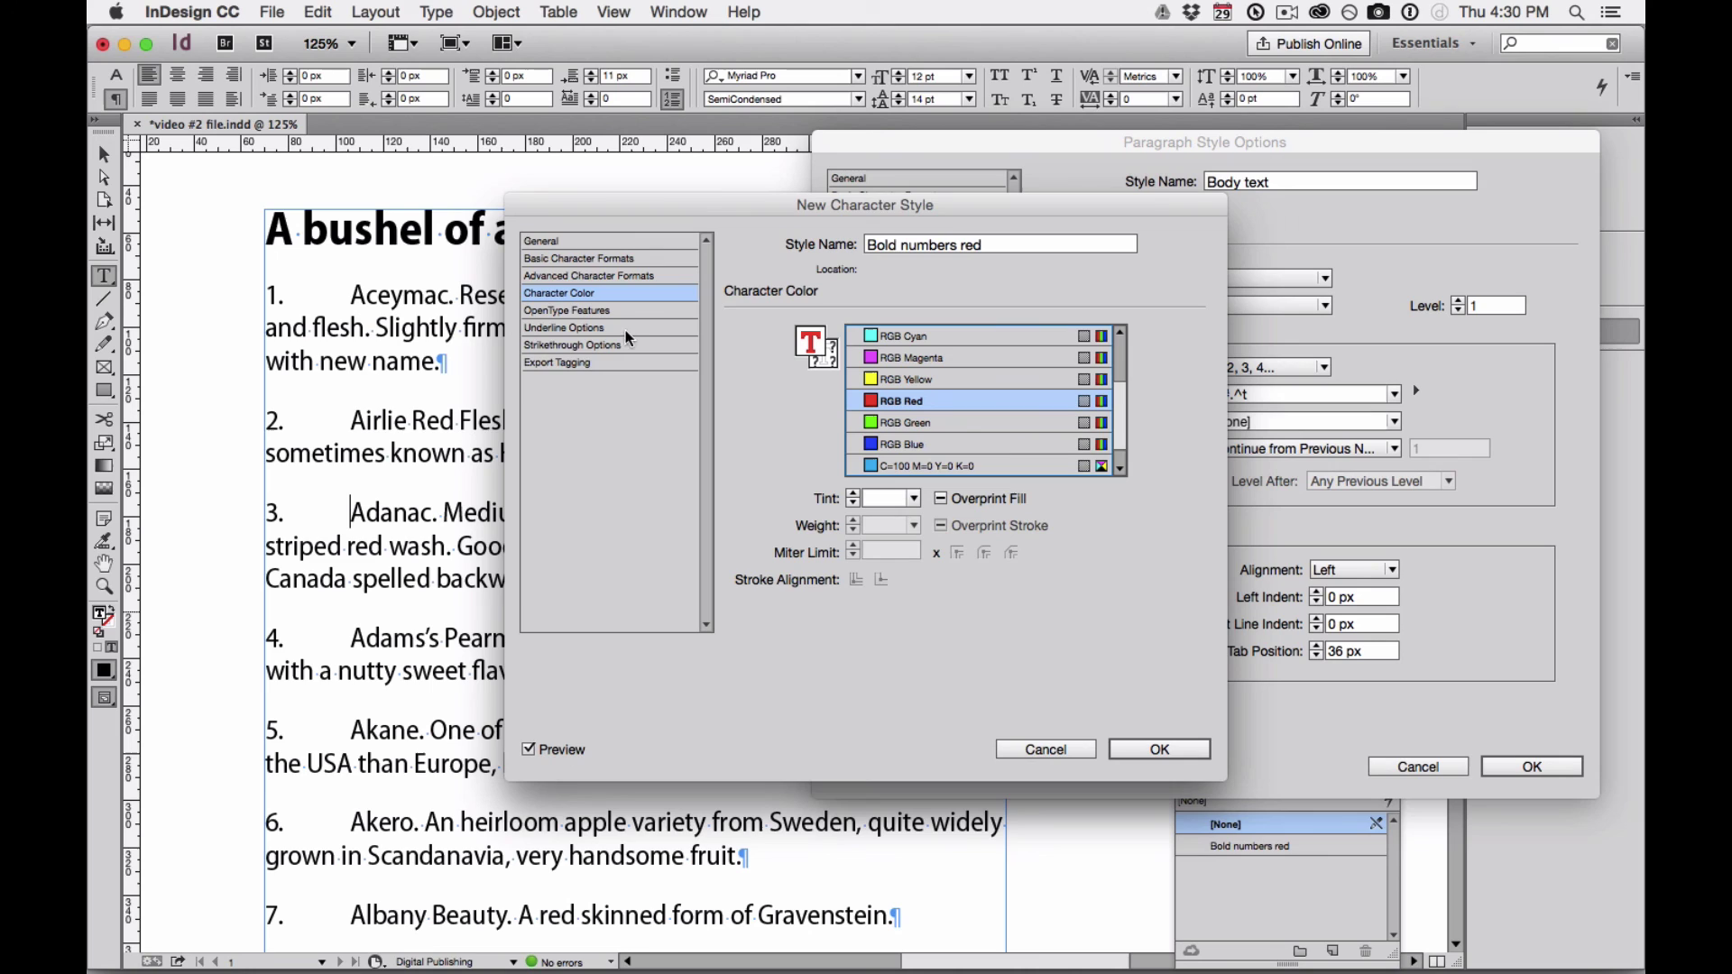
click(572, 262)
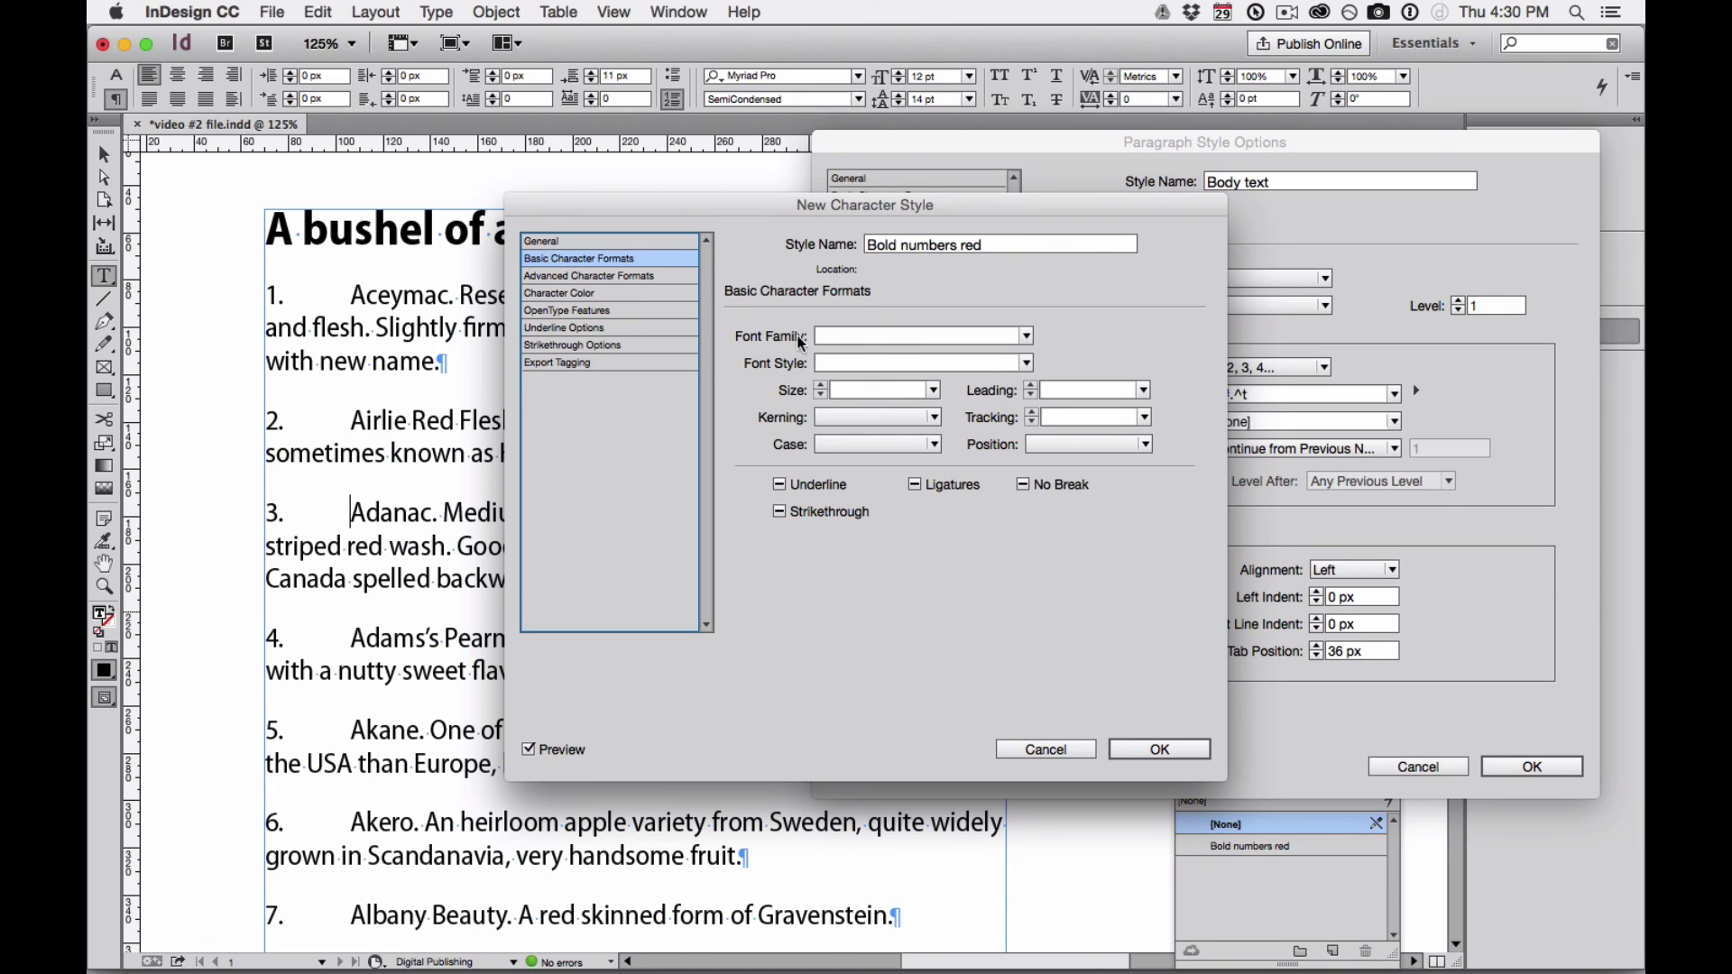
Set Bold numbers red's font style to Semibold SemiCondensed and apply it to the list numbers
click(876, 365)
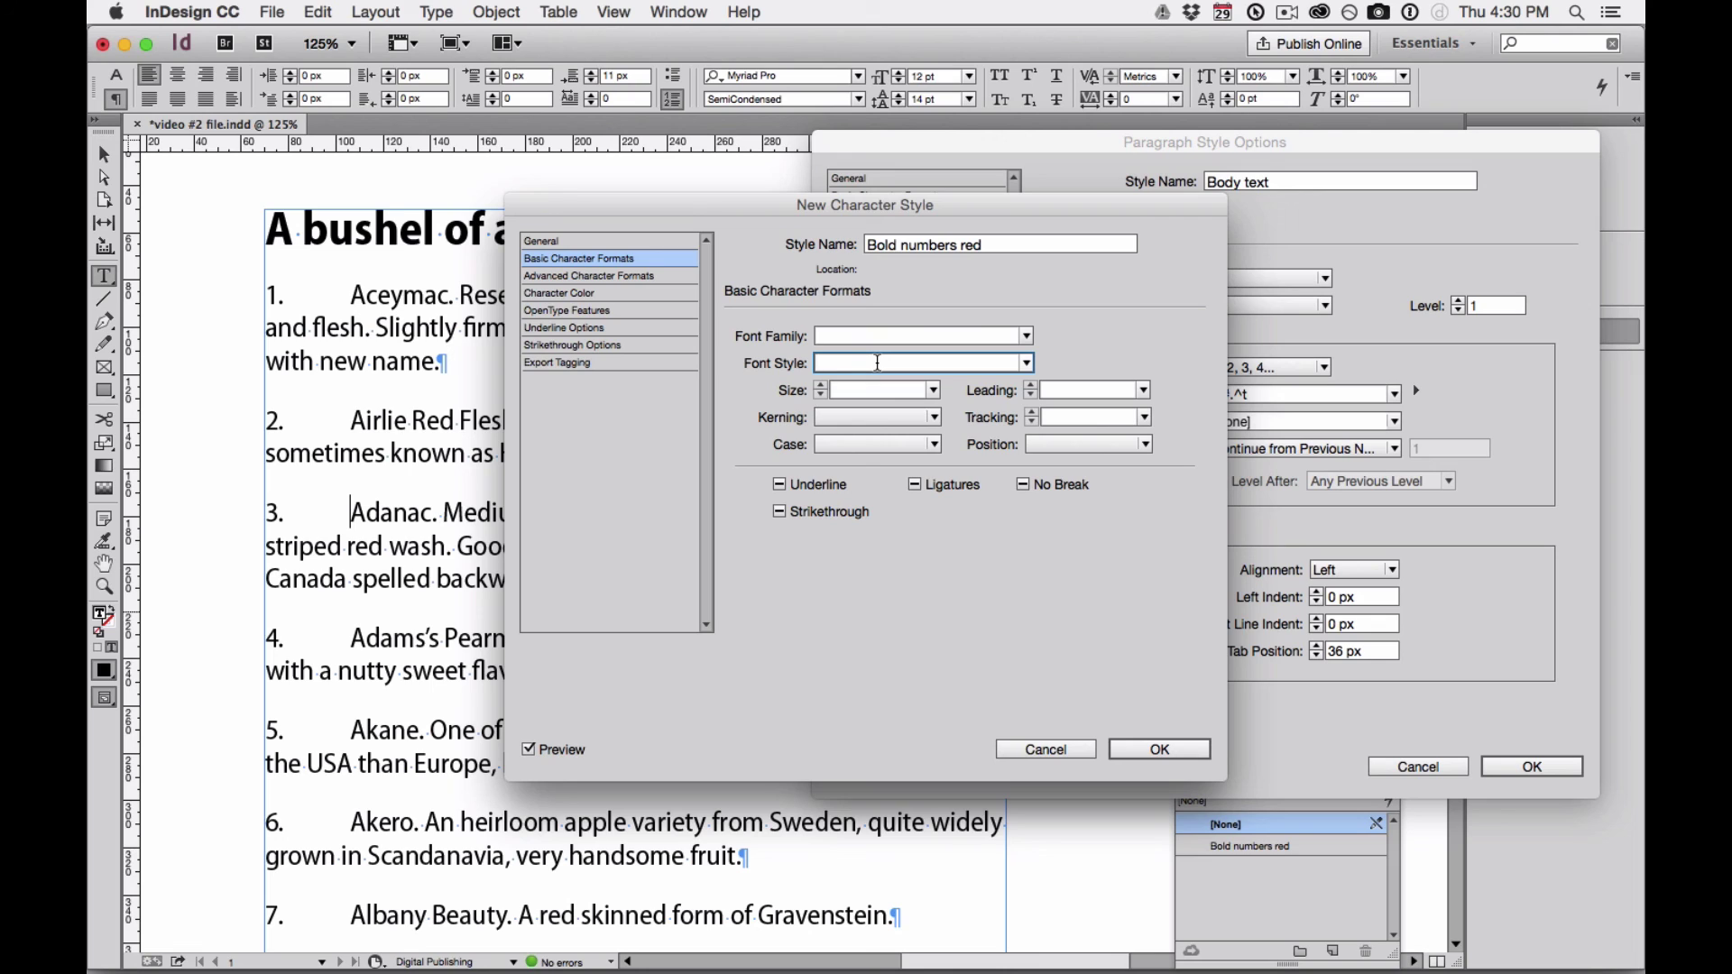
text(Semibold SemiCondensed)
click(1027, 363)
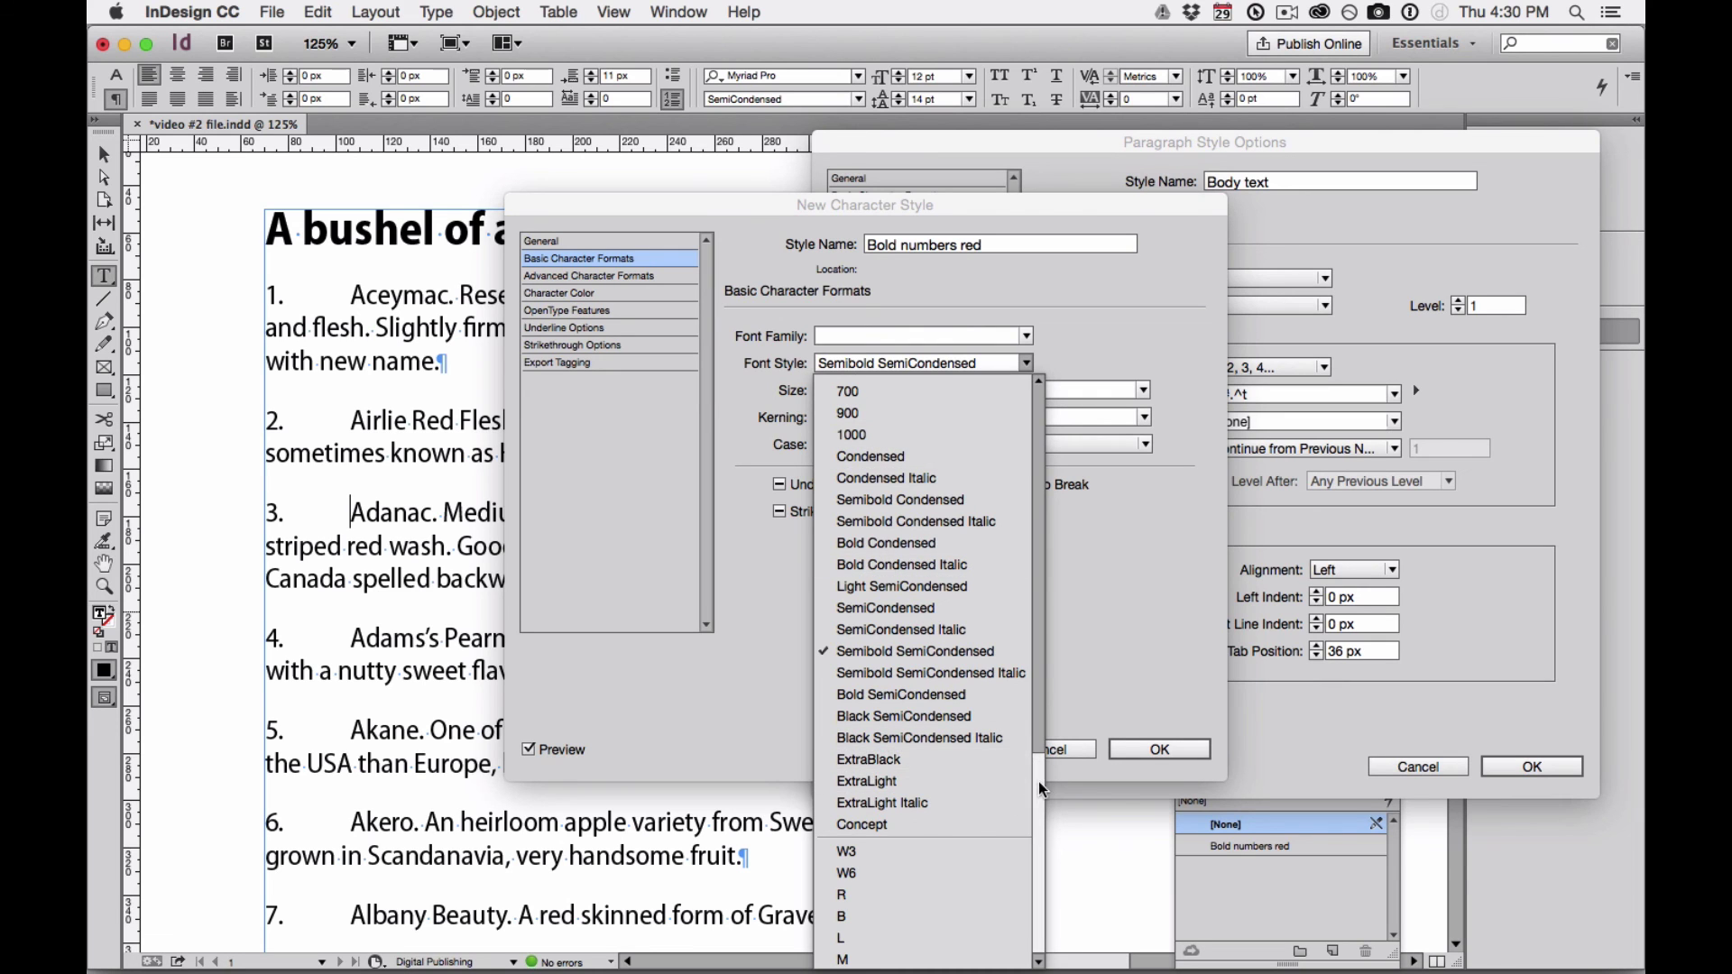
drag(1041, 781, 1058, 704)
click(992, 360)
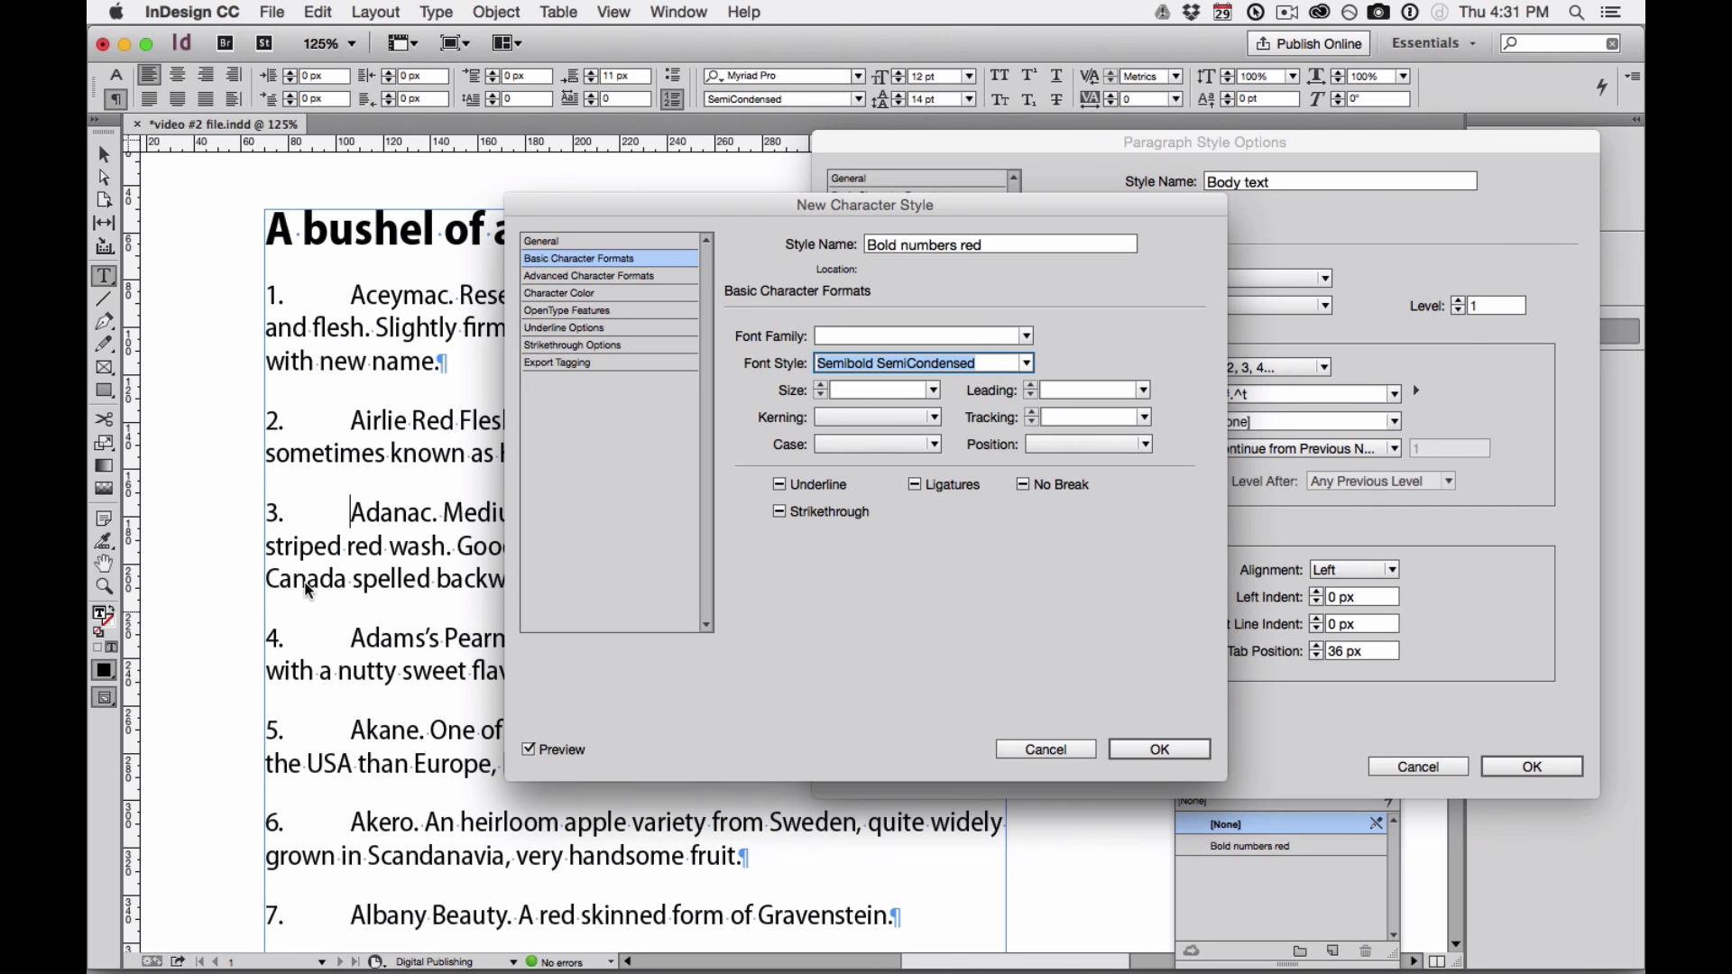
click(1163, 750)
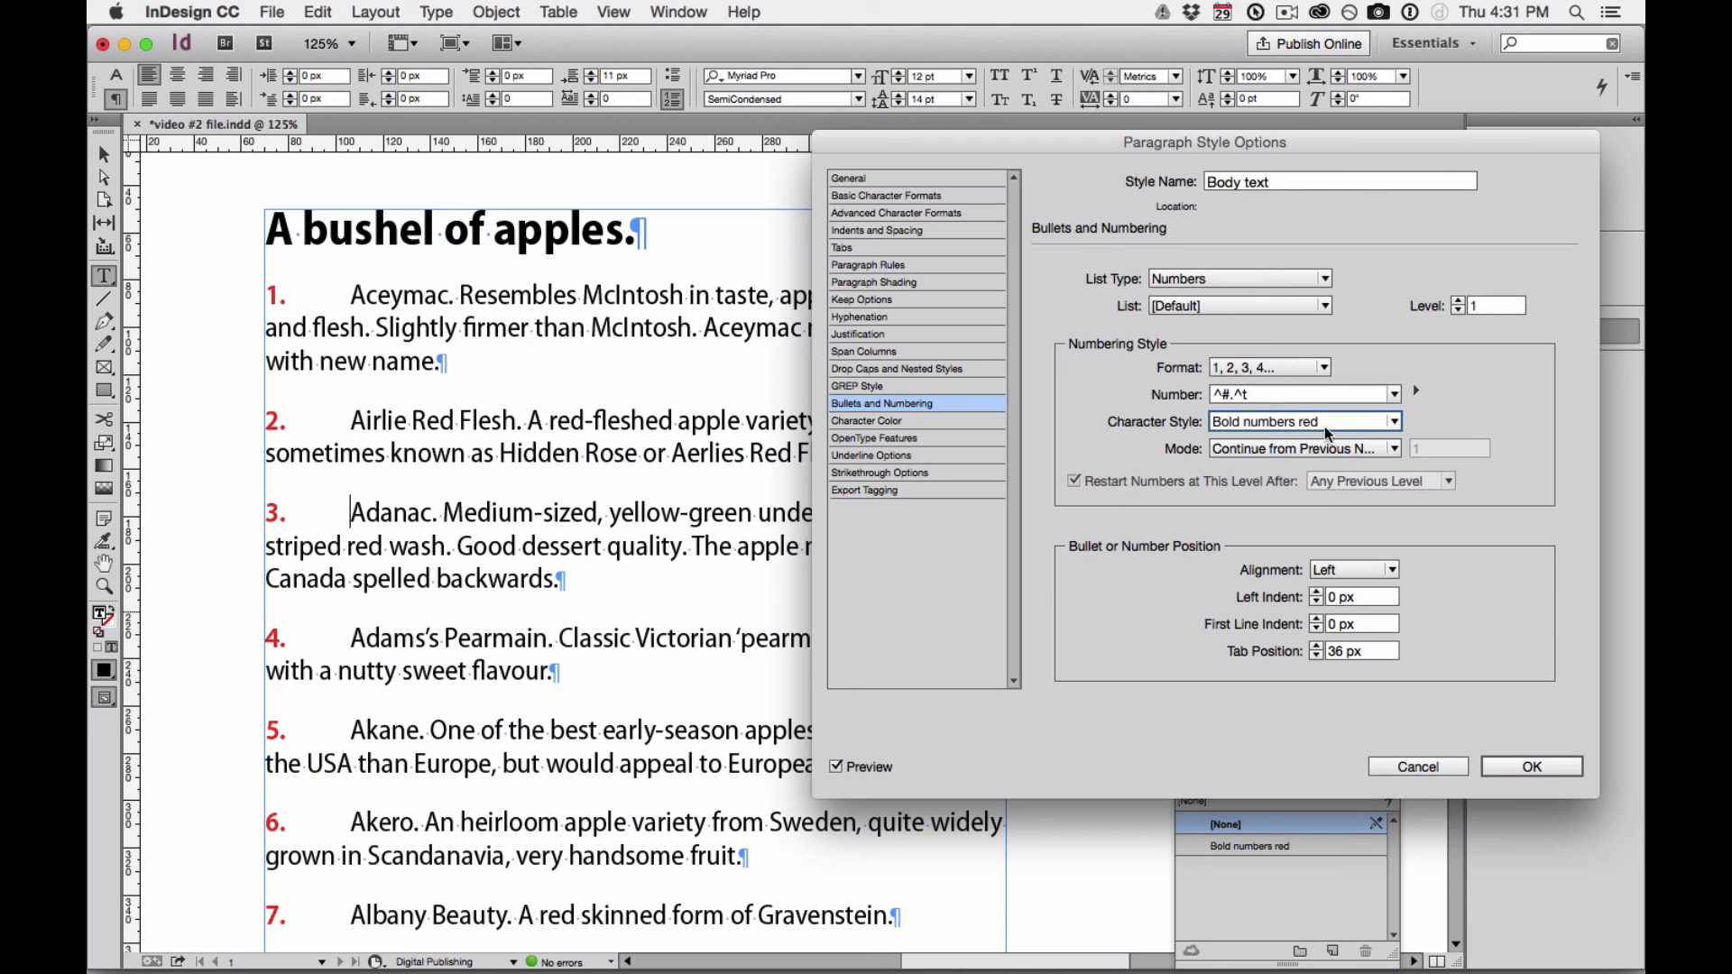
Preview the list numbers with [None], then return them to Bold numbers red
click(1394, 421)
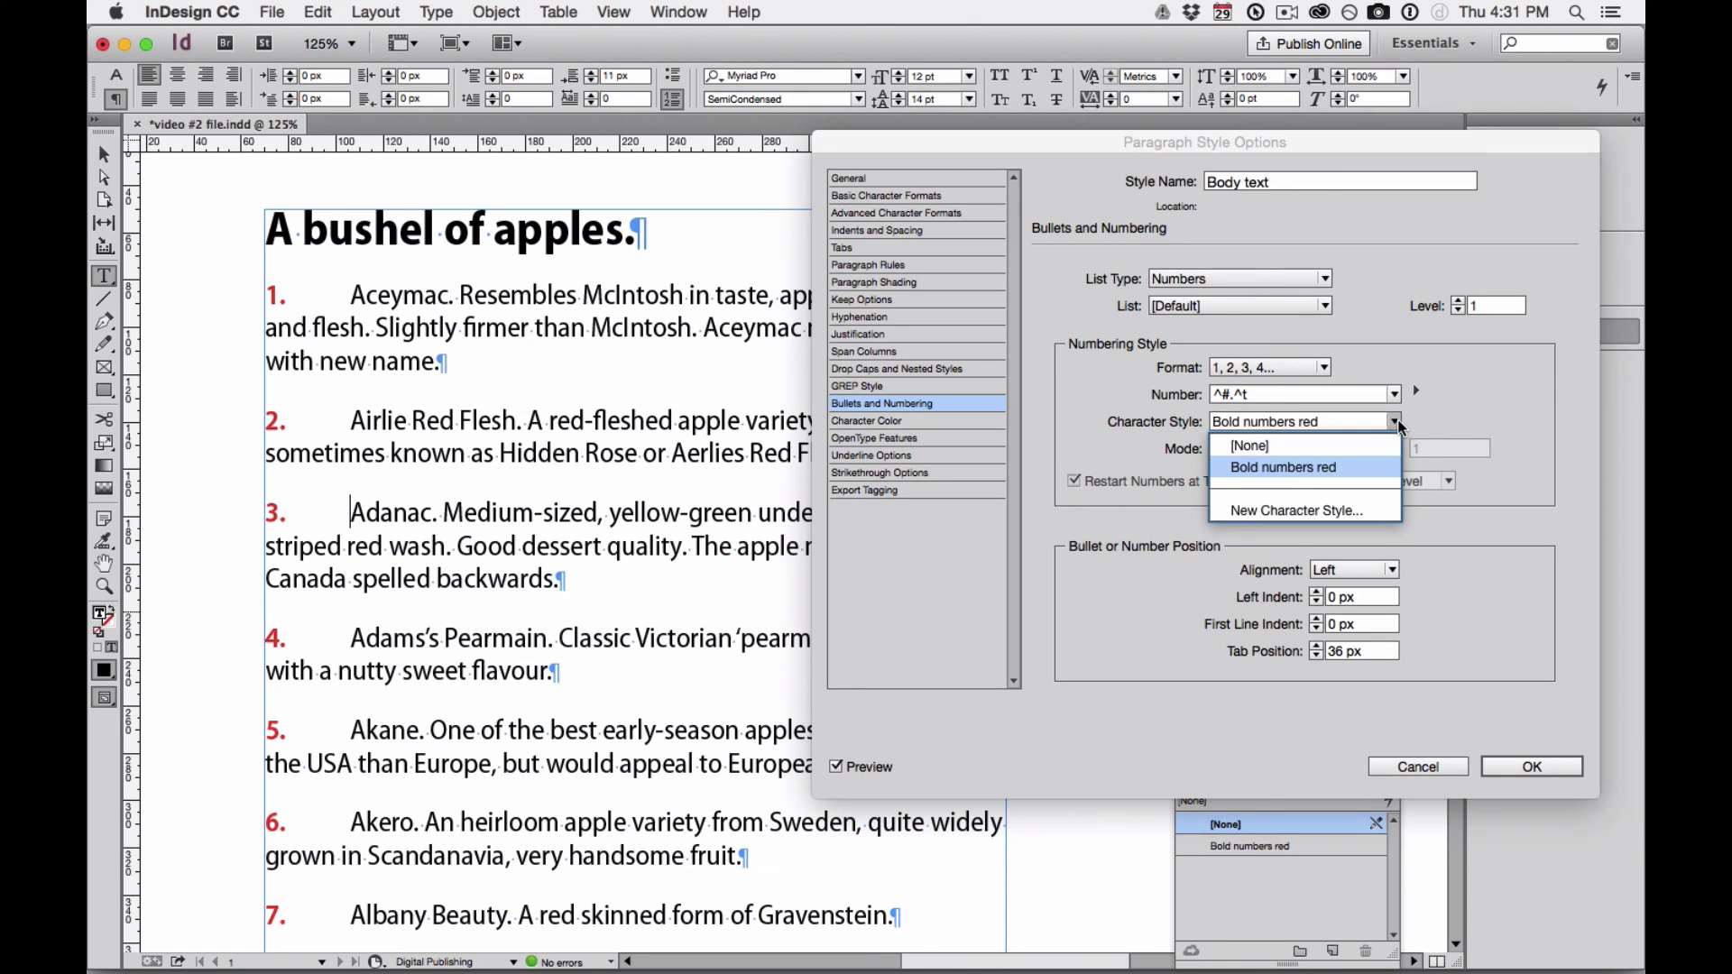
click(1308, 445)
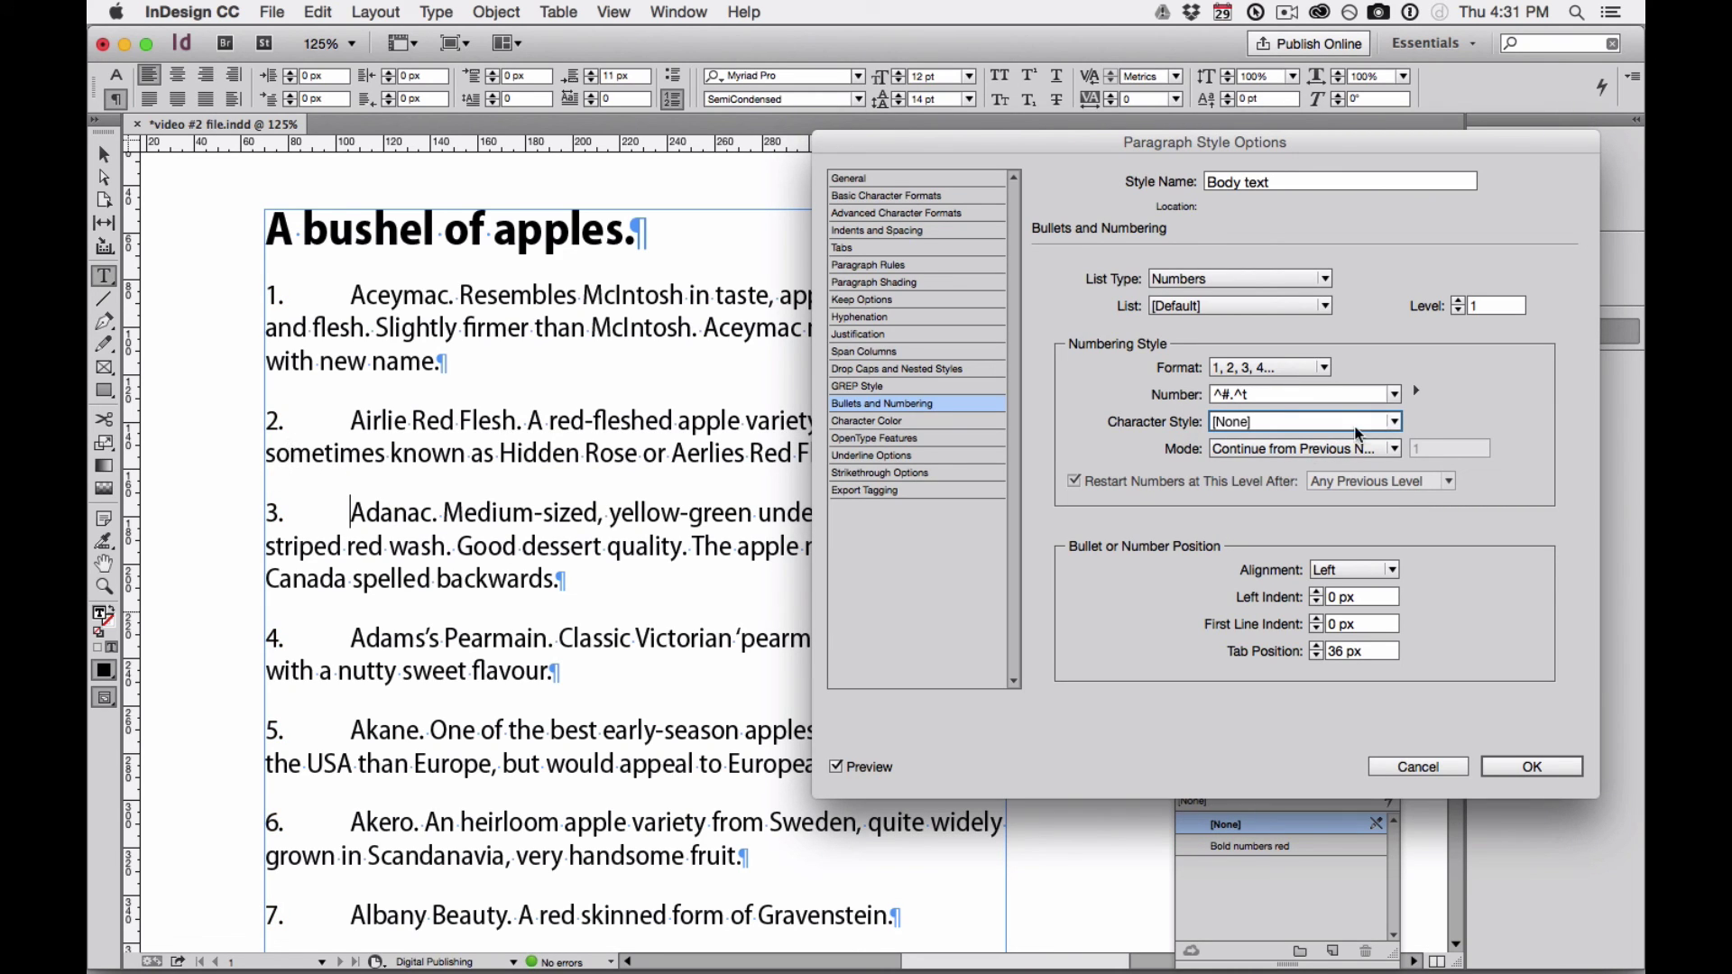
click(1395, 424)
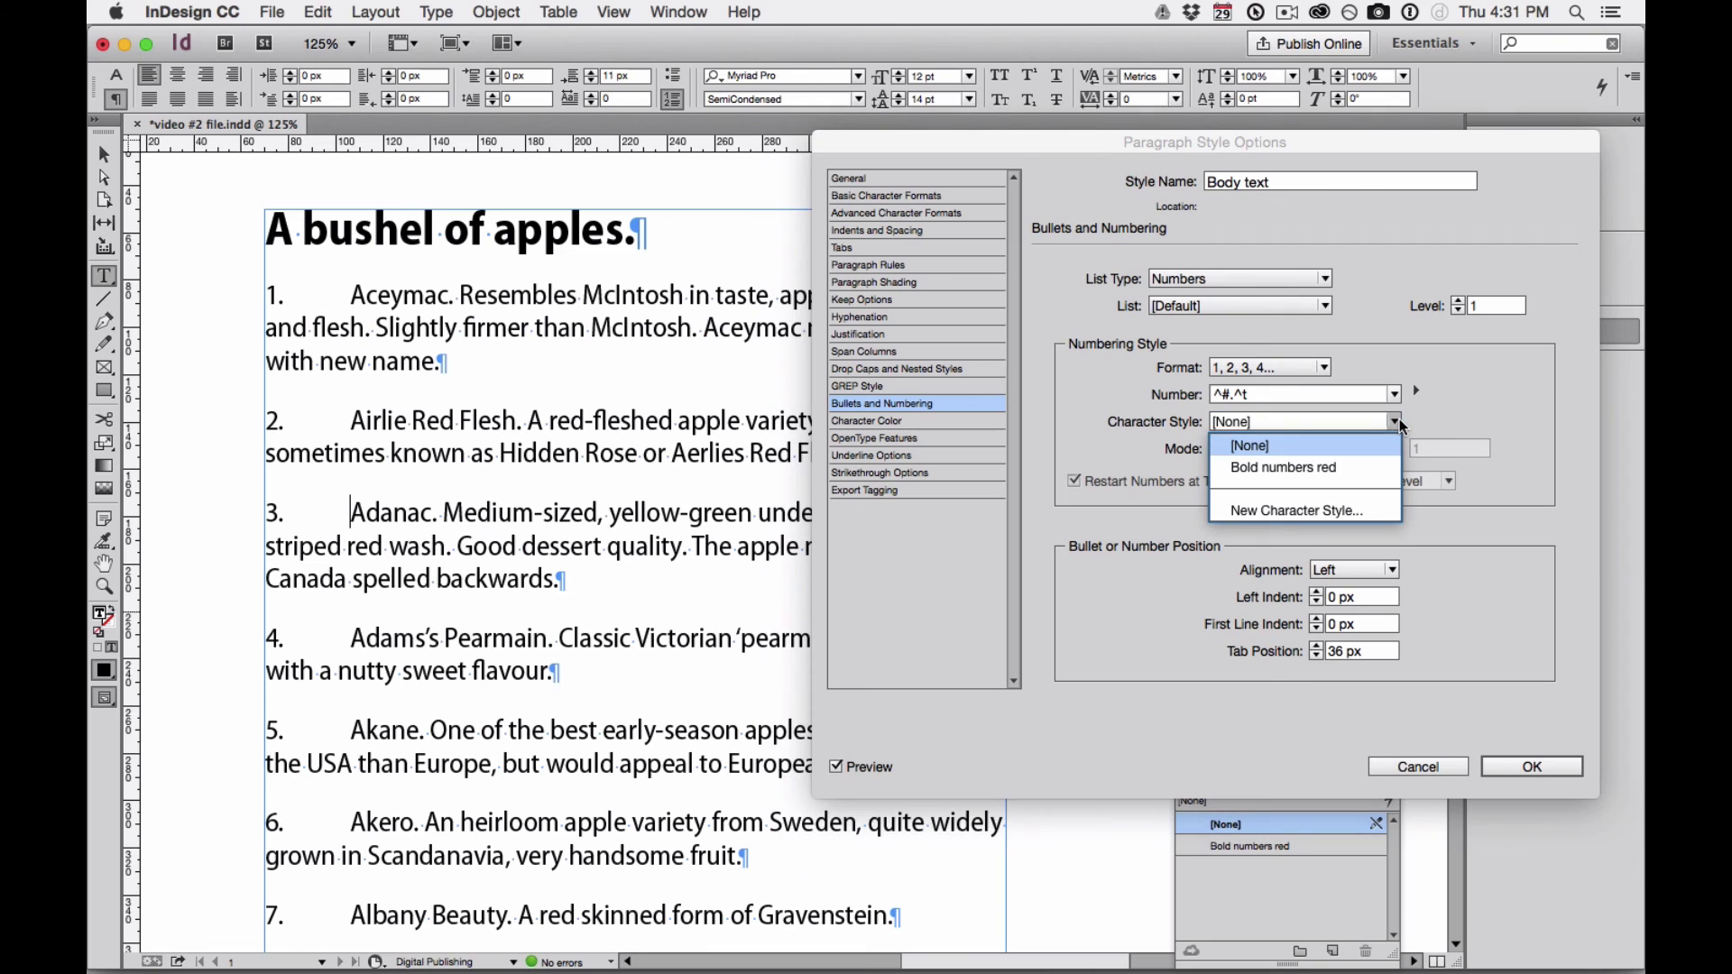
click(1356, 467)
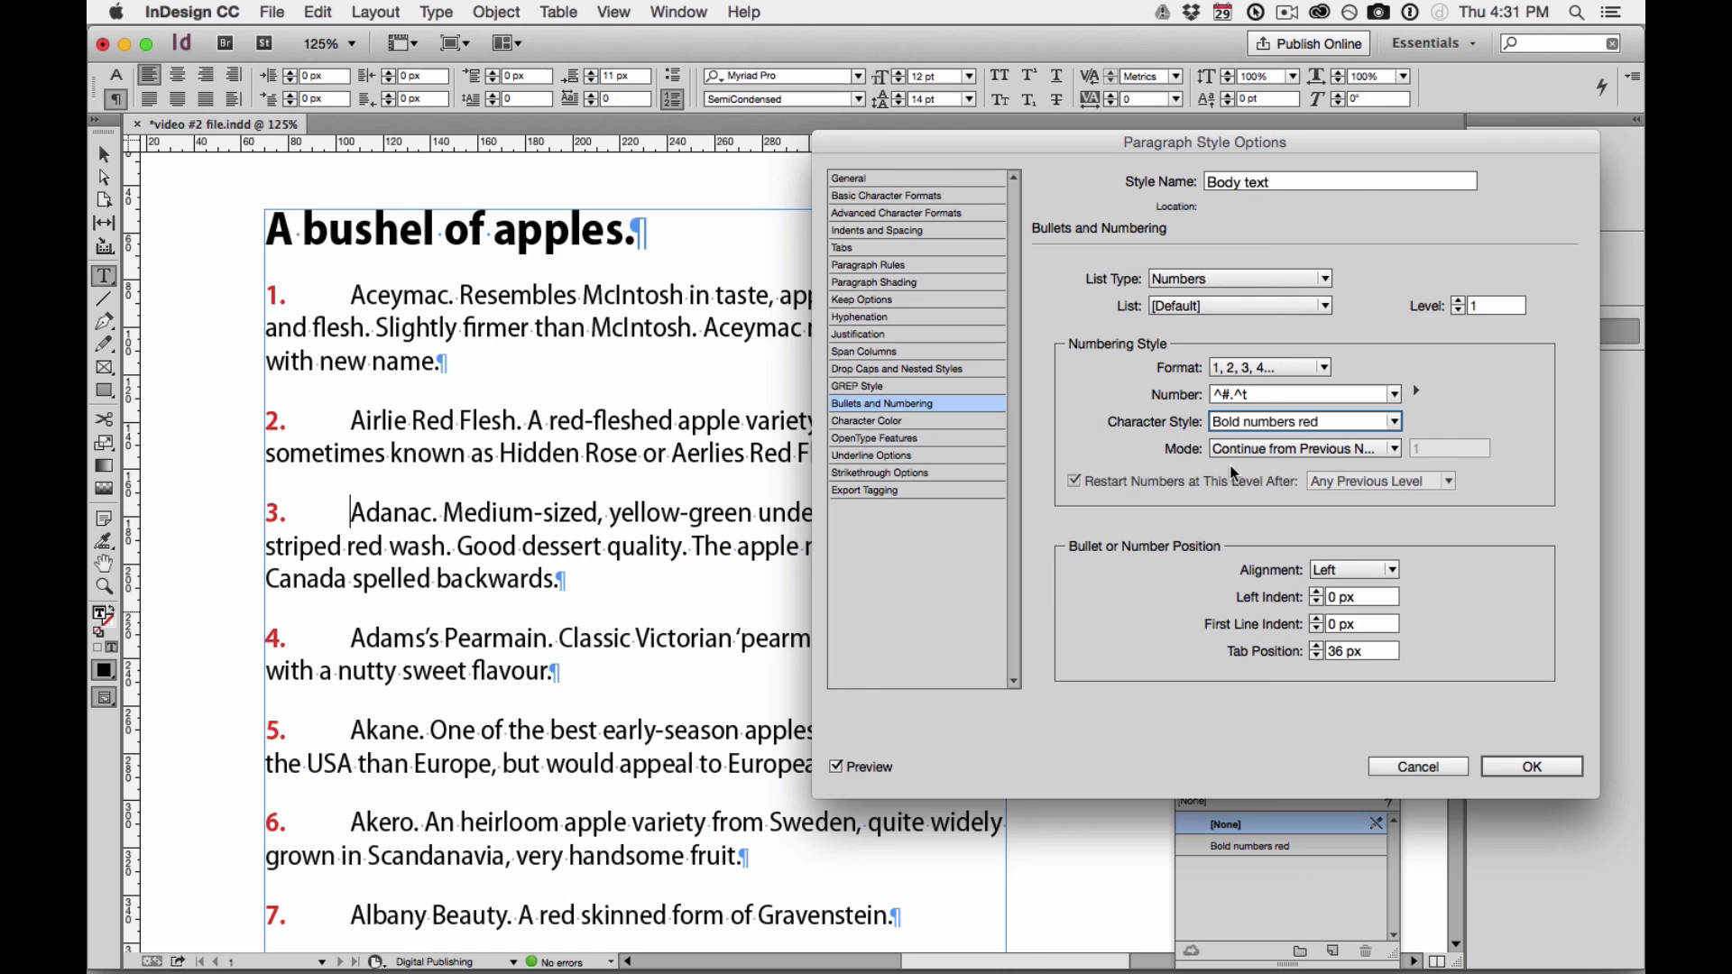
click(1393, 422)
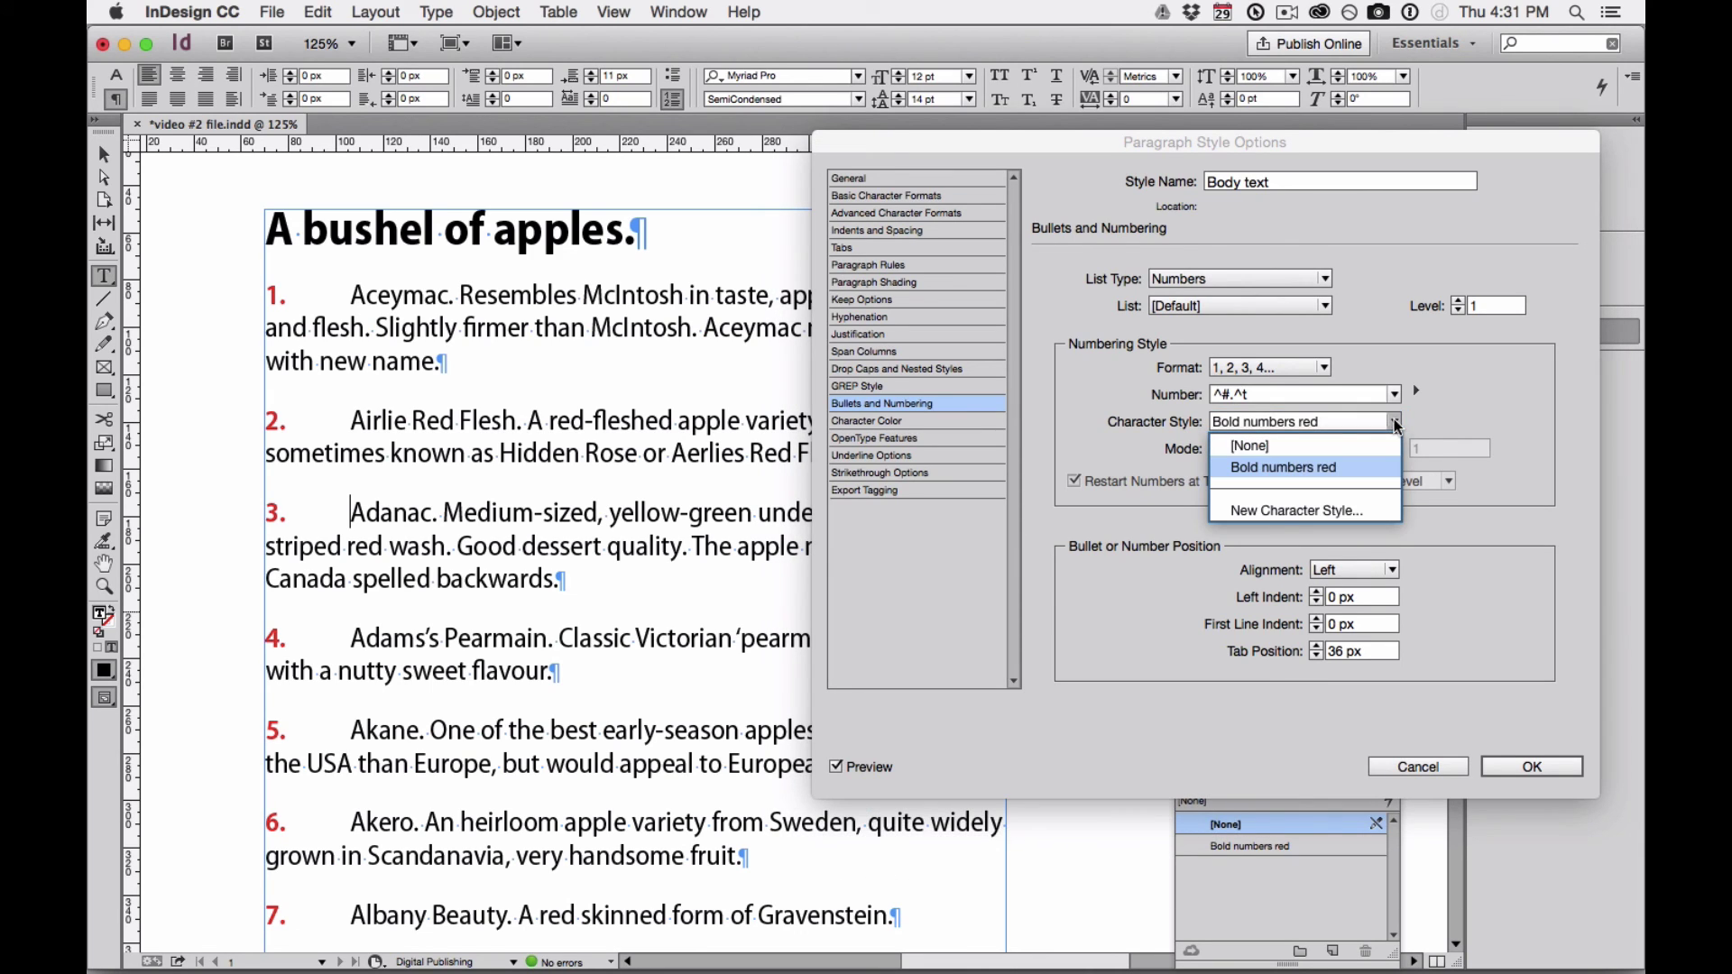
Create 'Bold numbers black', based on Bold numbers red with [Black] colour, applied to the numbers
click(1309, 511)
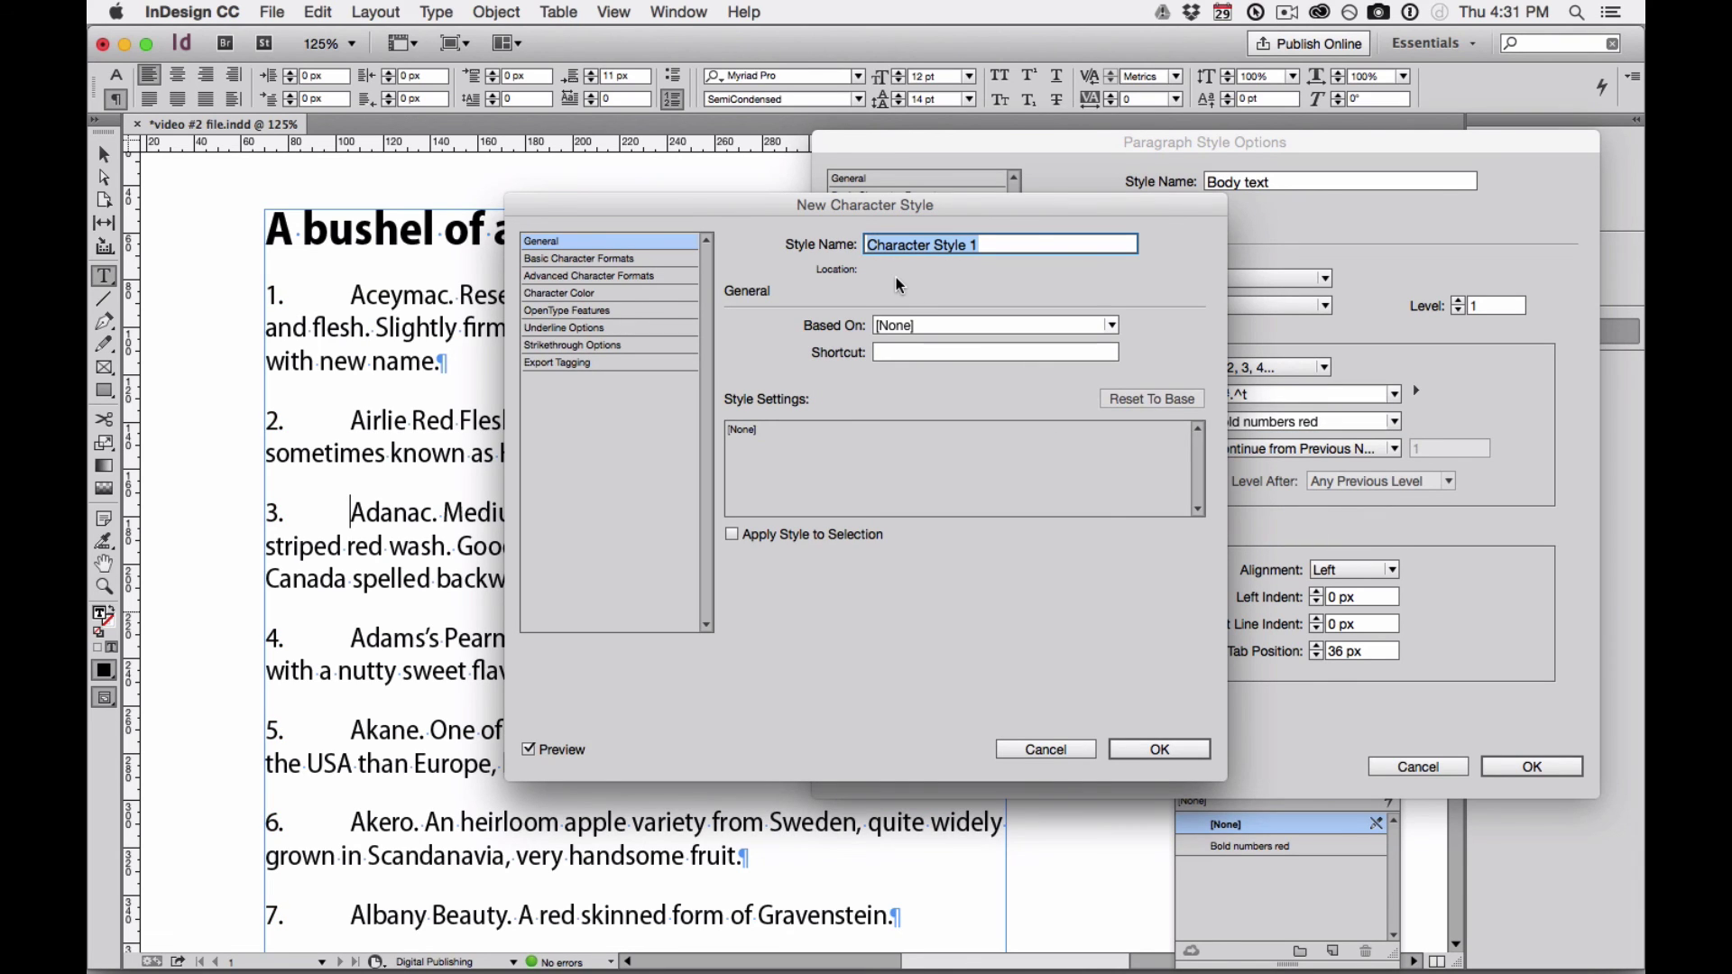
text(Bol)
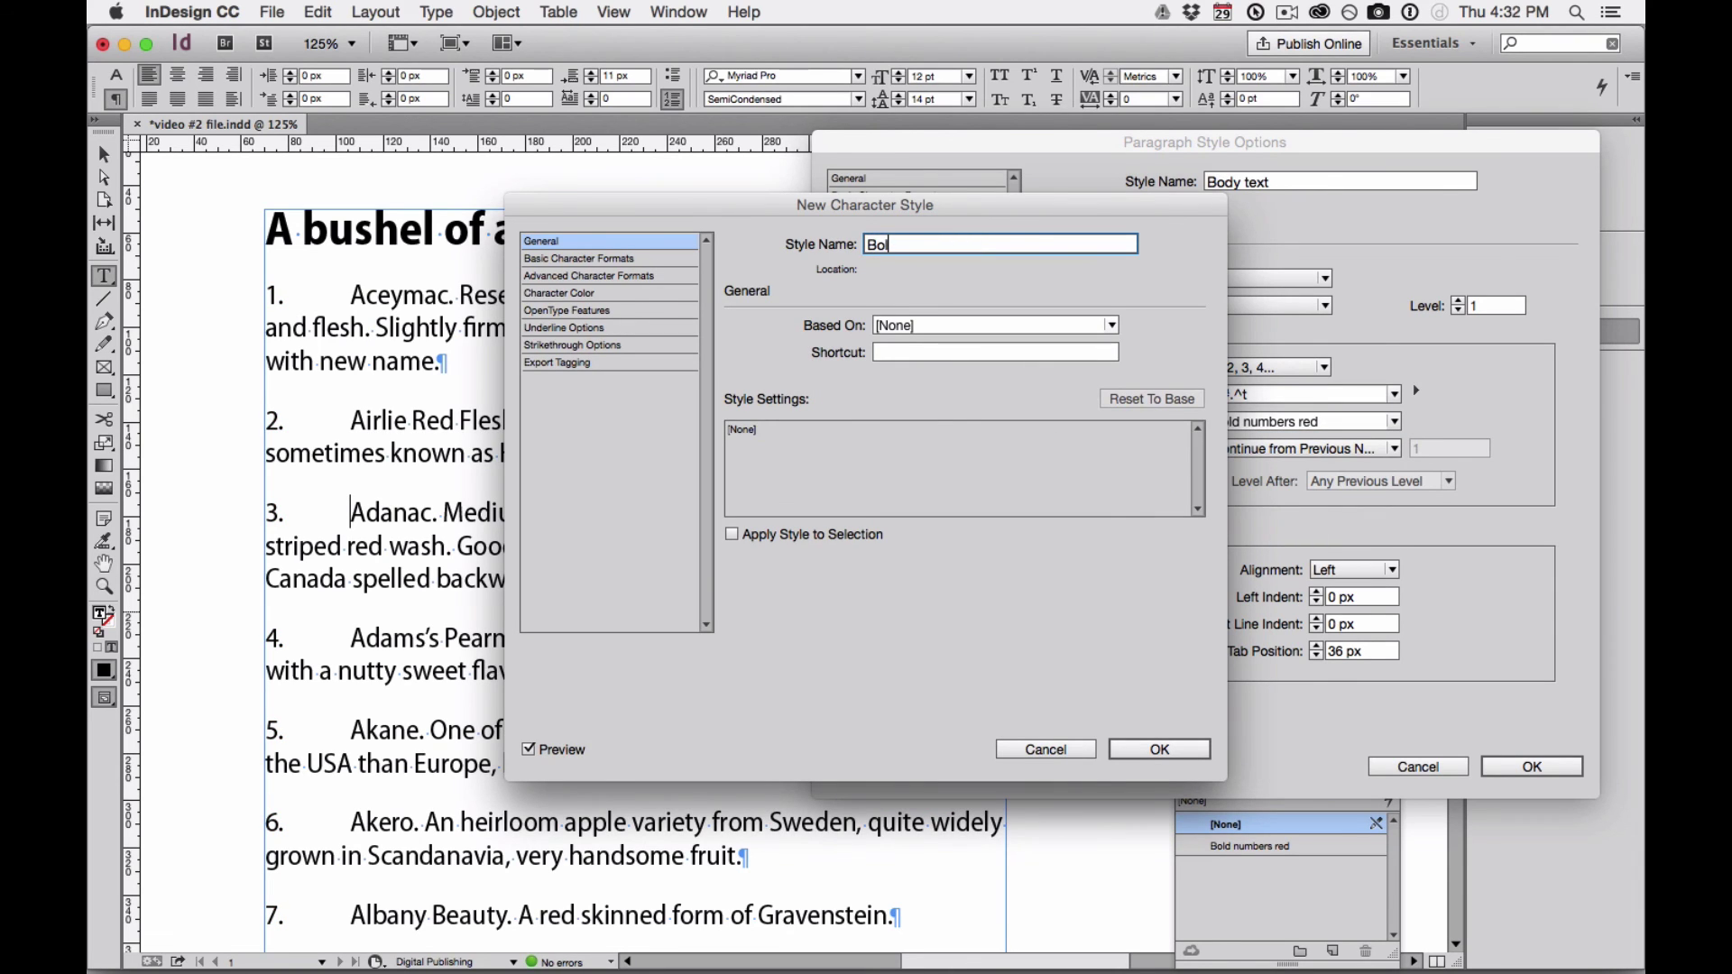
text(d numbers black)
click(1113, 326)
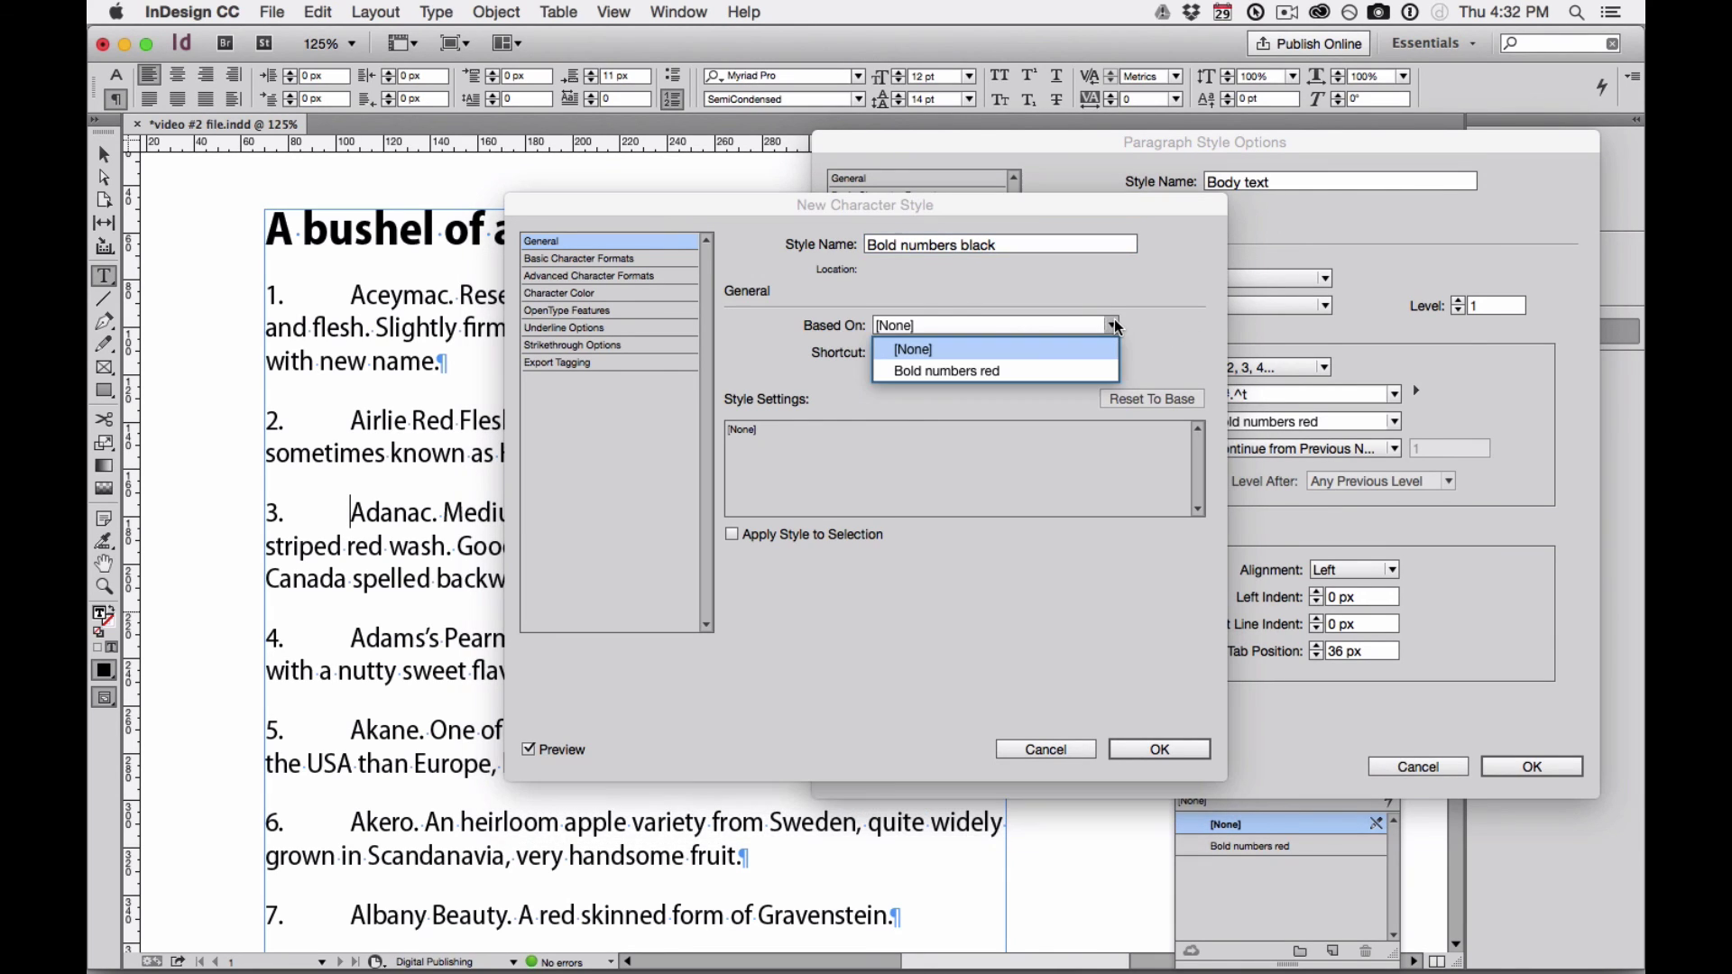
click(967, 370)
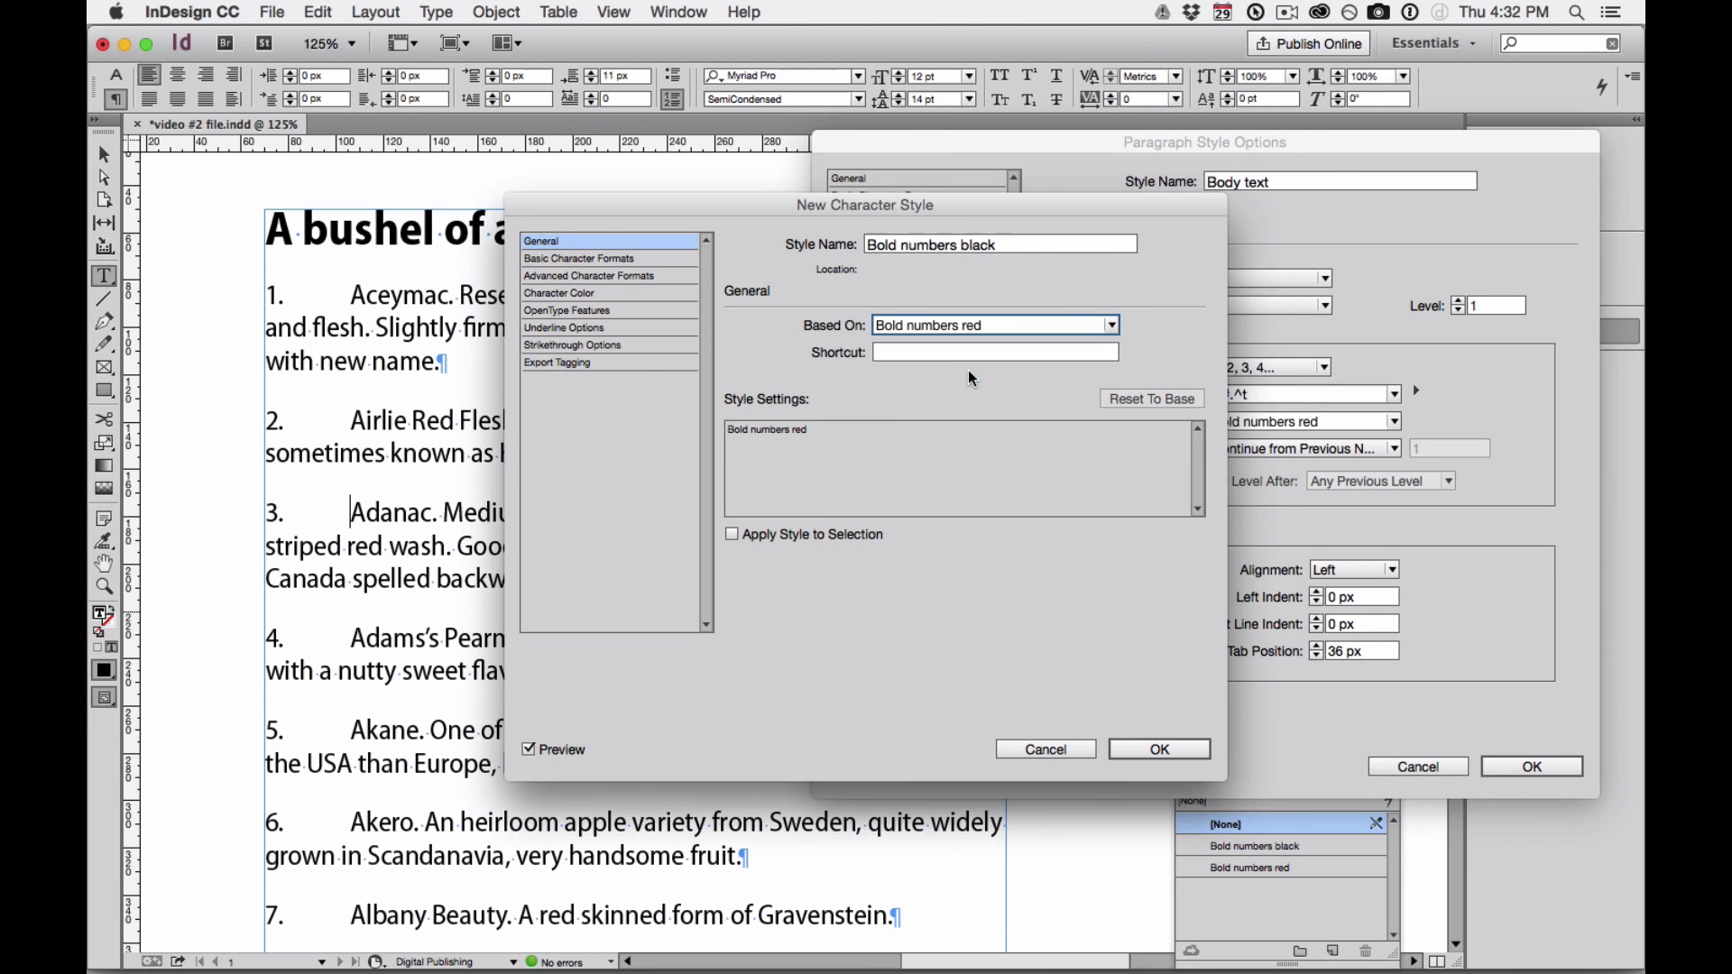
click(628, 294)
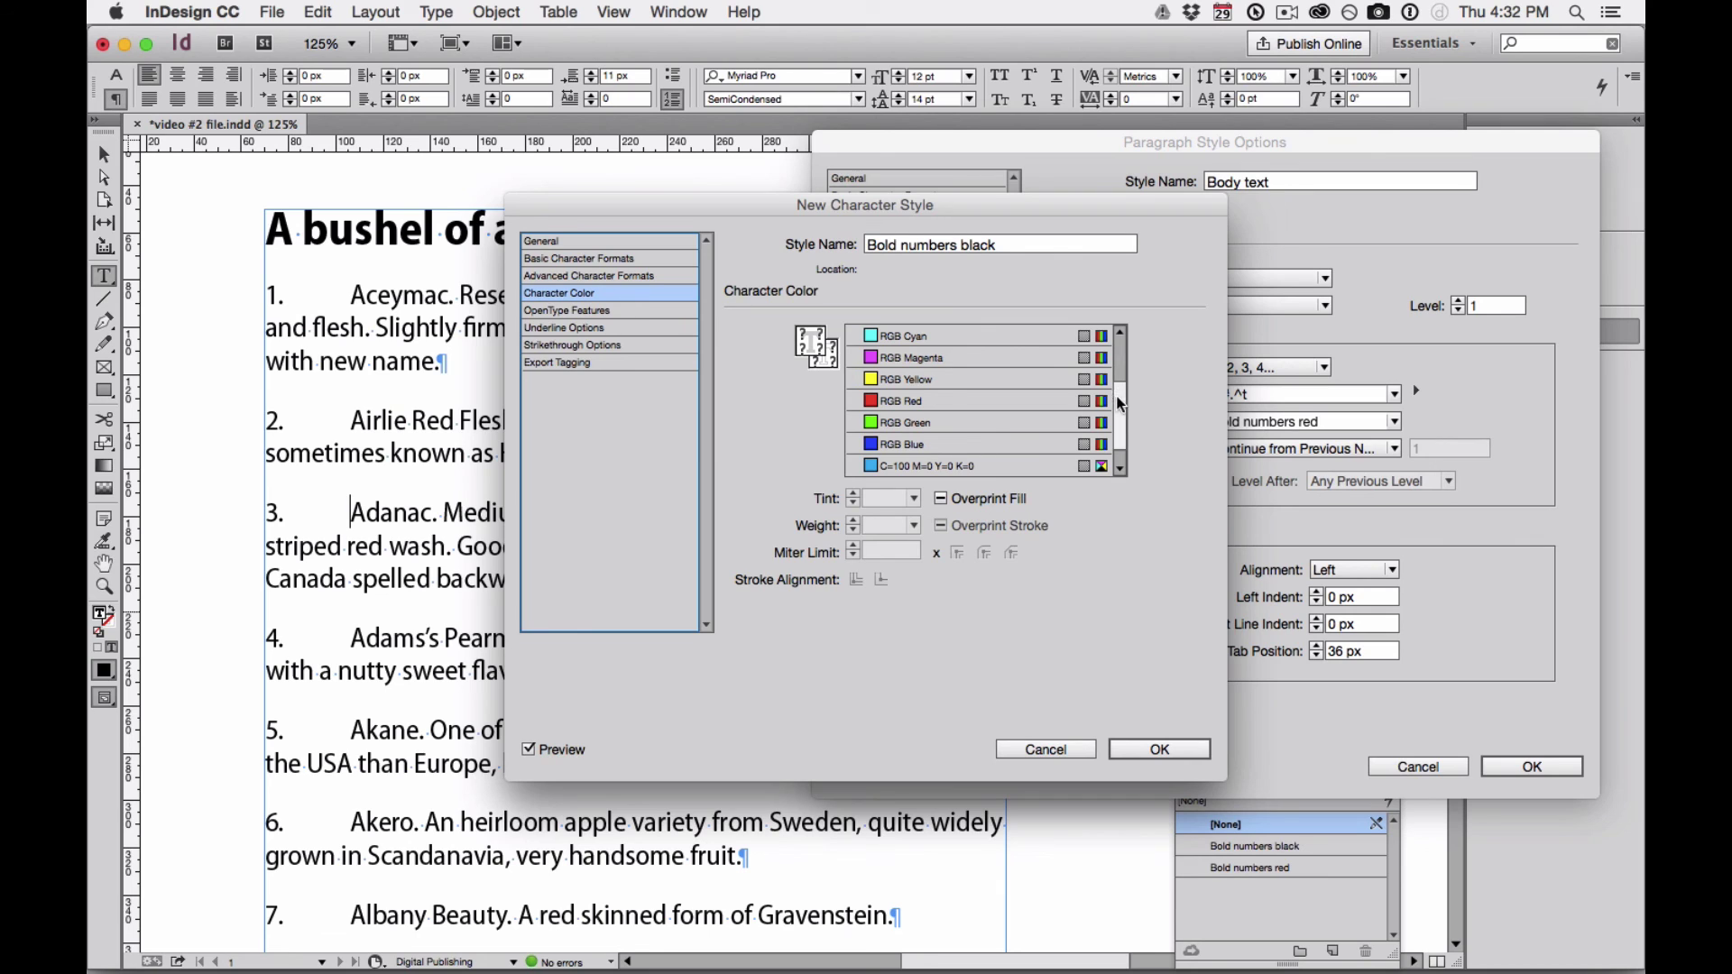
scroll(1038, 415, up, 3)
click(887, 401)
click(578, 242)
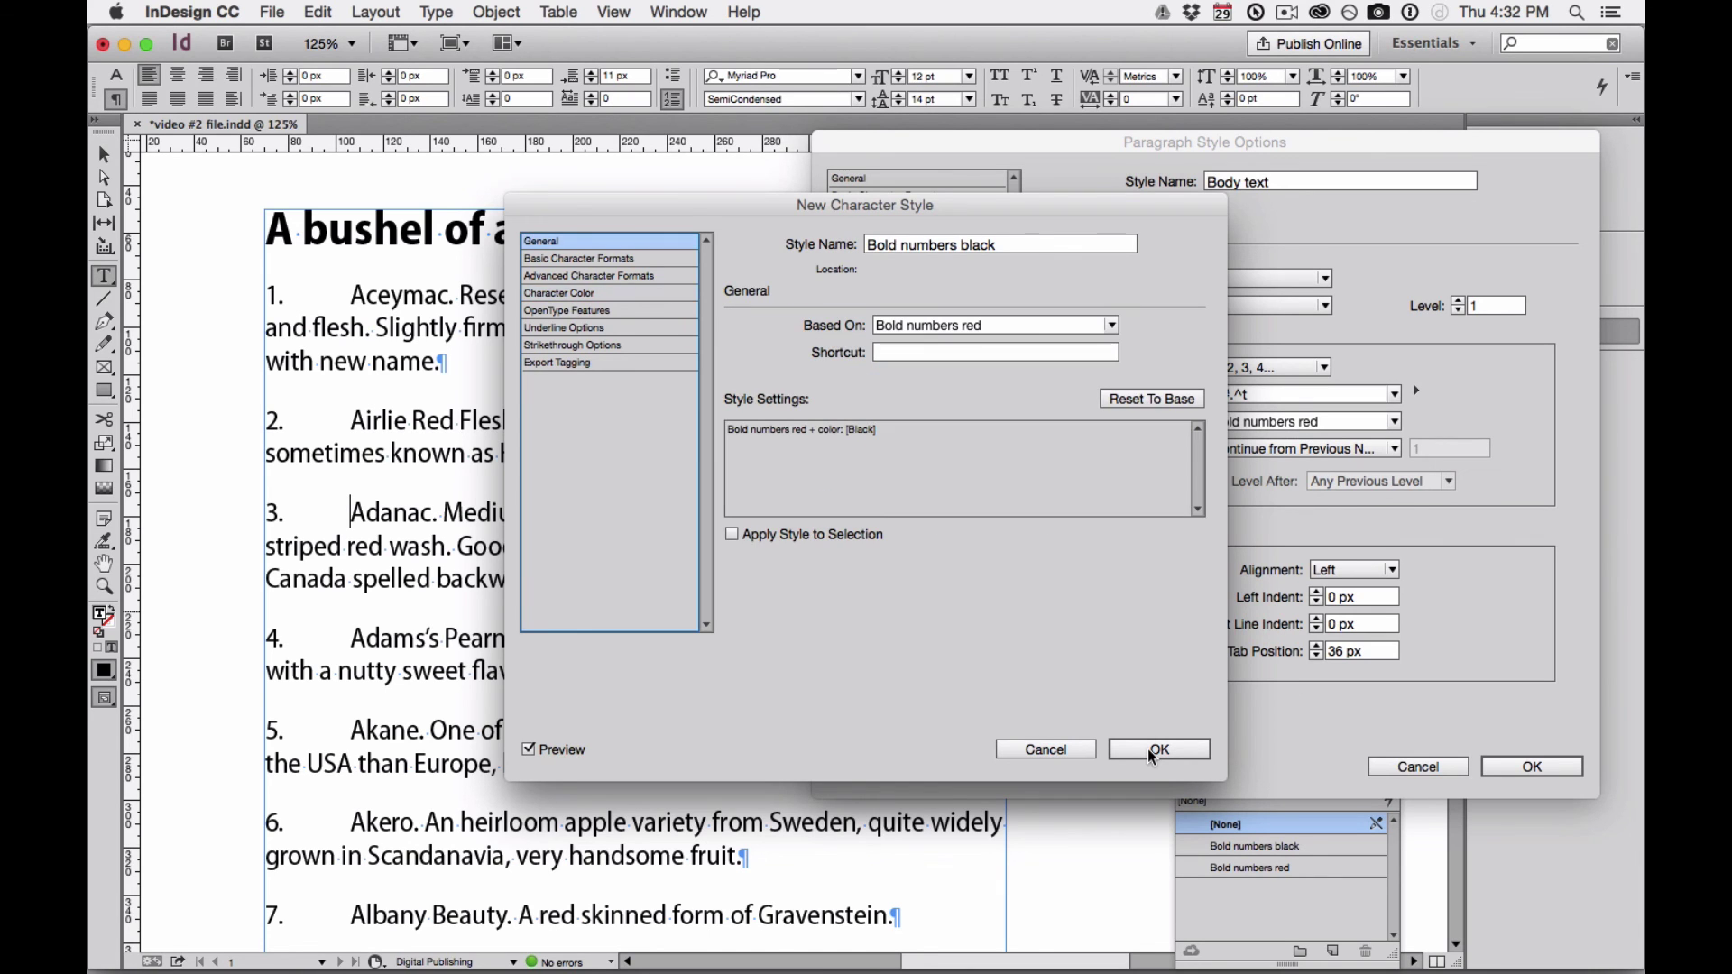
click(1148, 748)
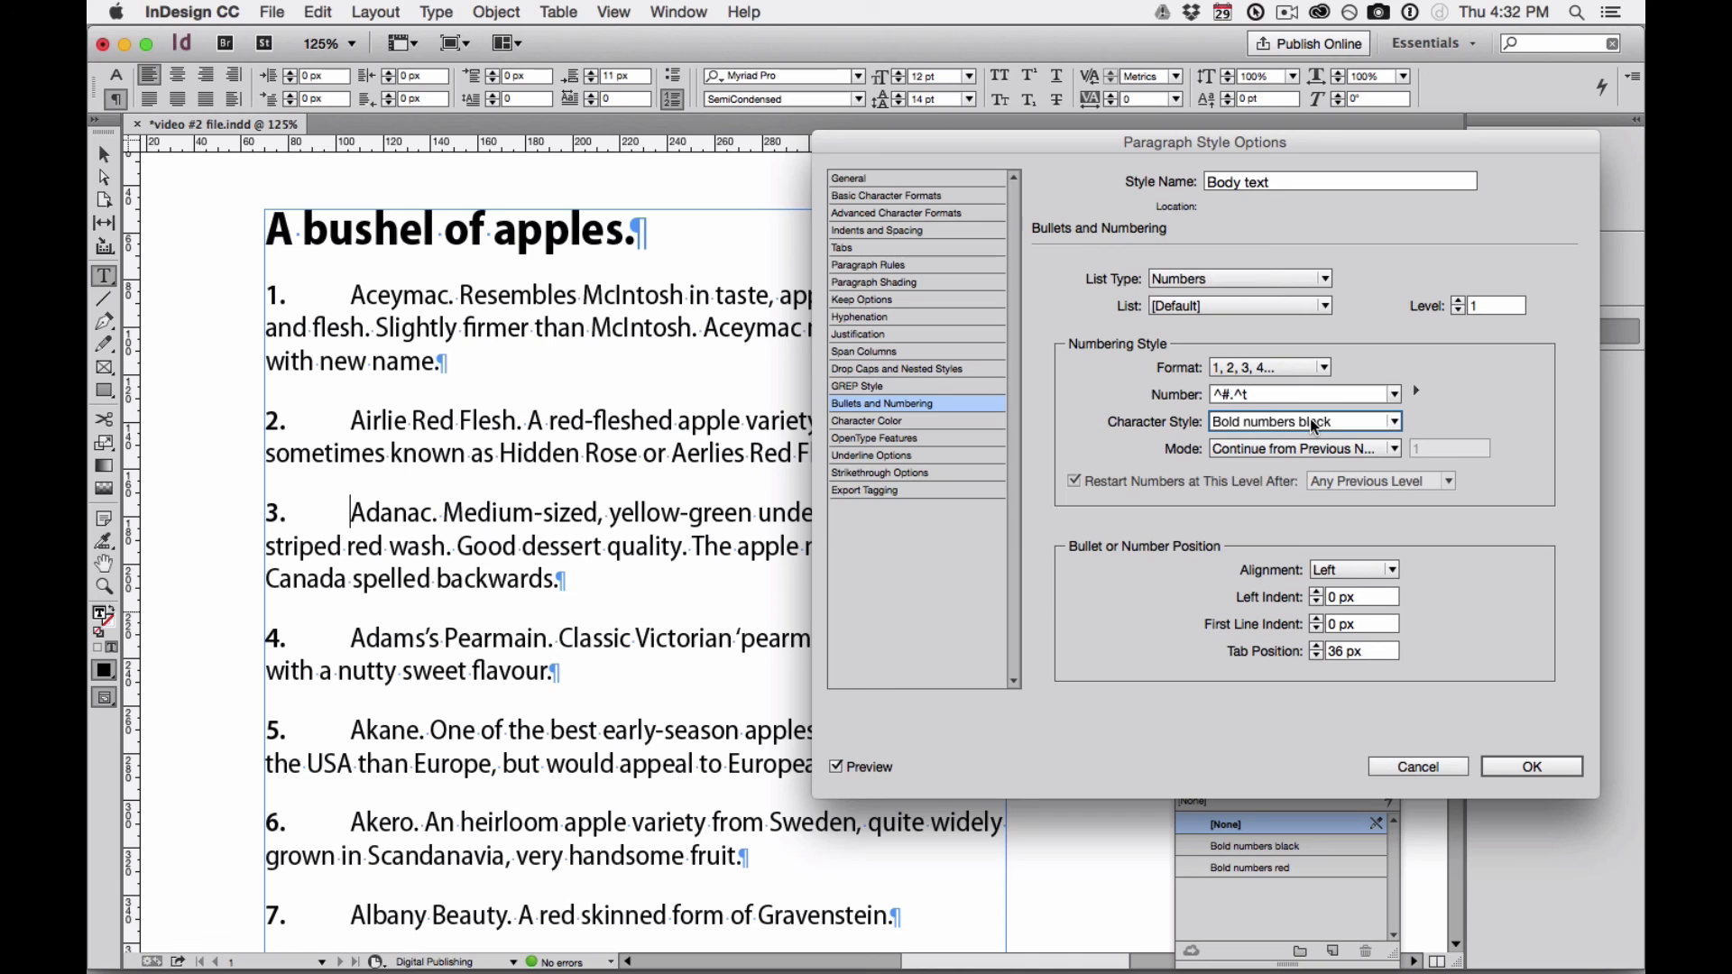
Cycle the numbers through each character style, settle on Bold numbers red, and accept Body text
click(1347, 424)
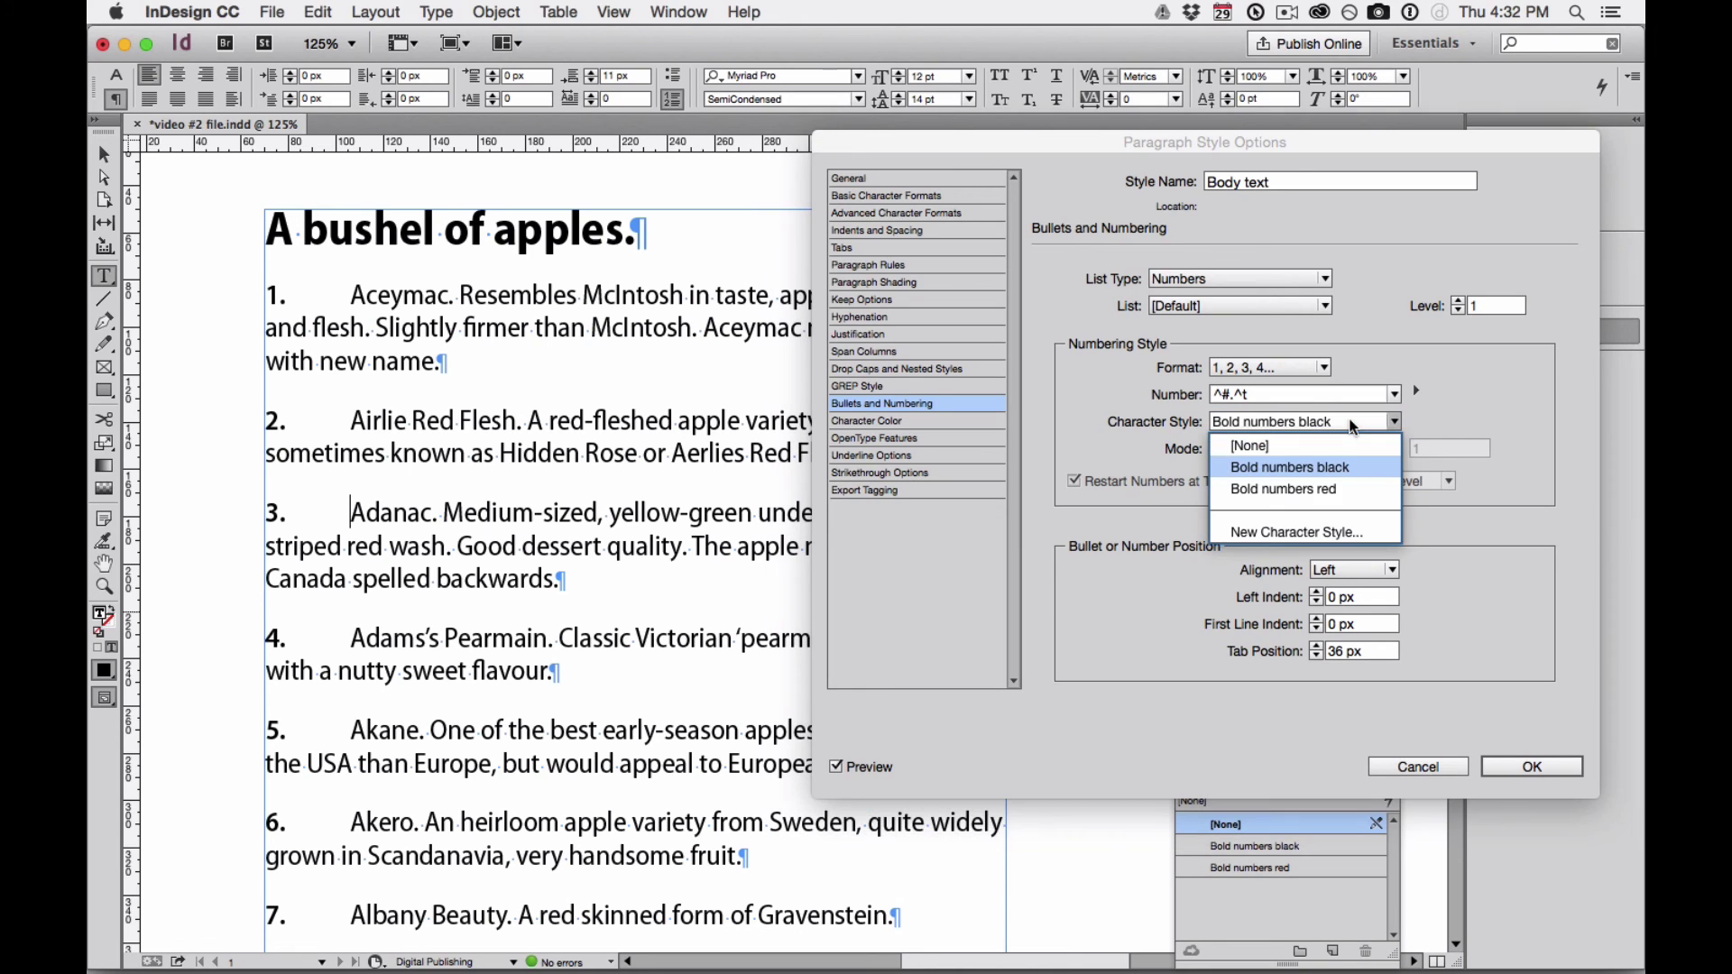
click(1367, 494)
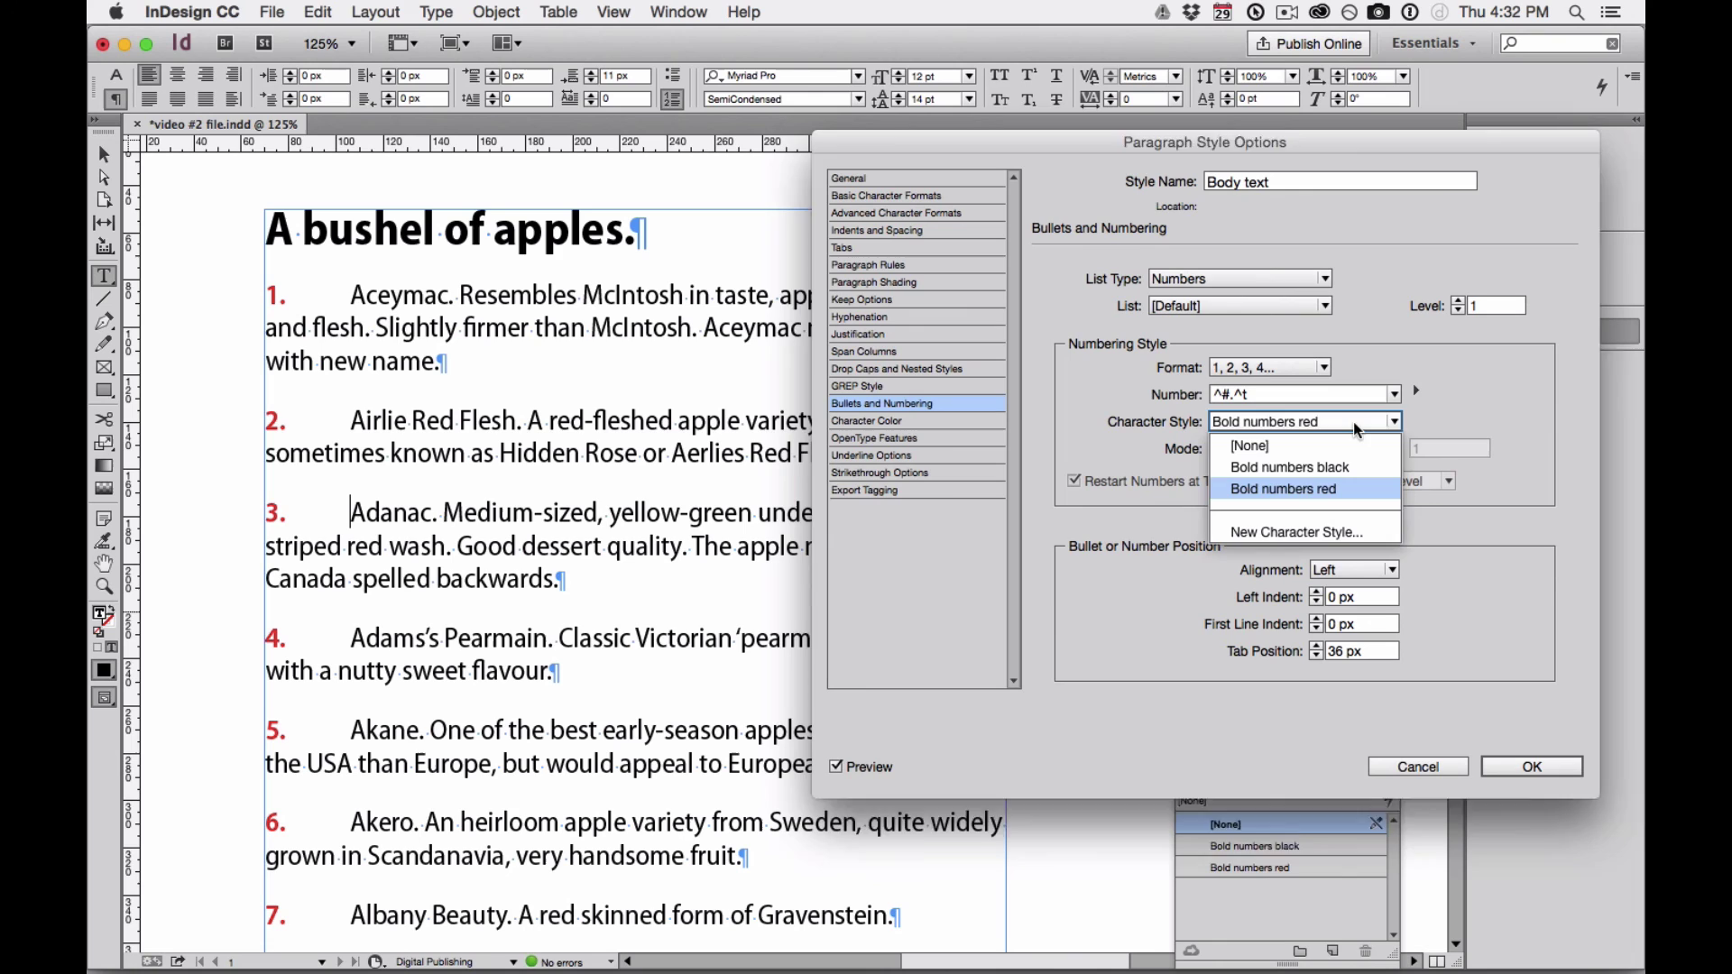
click(1371, 469)
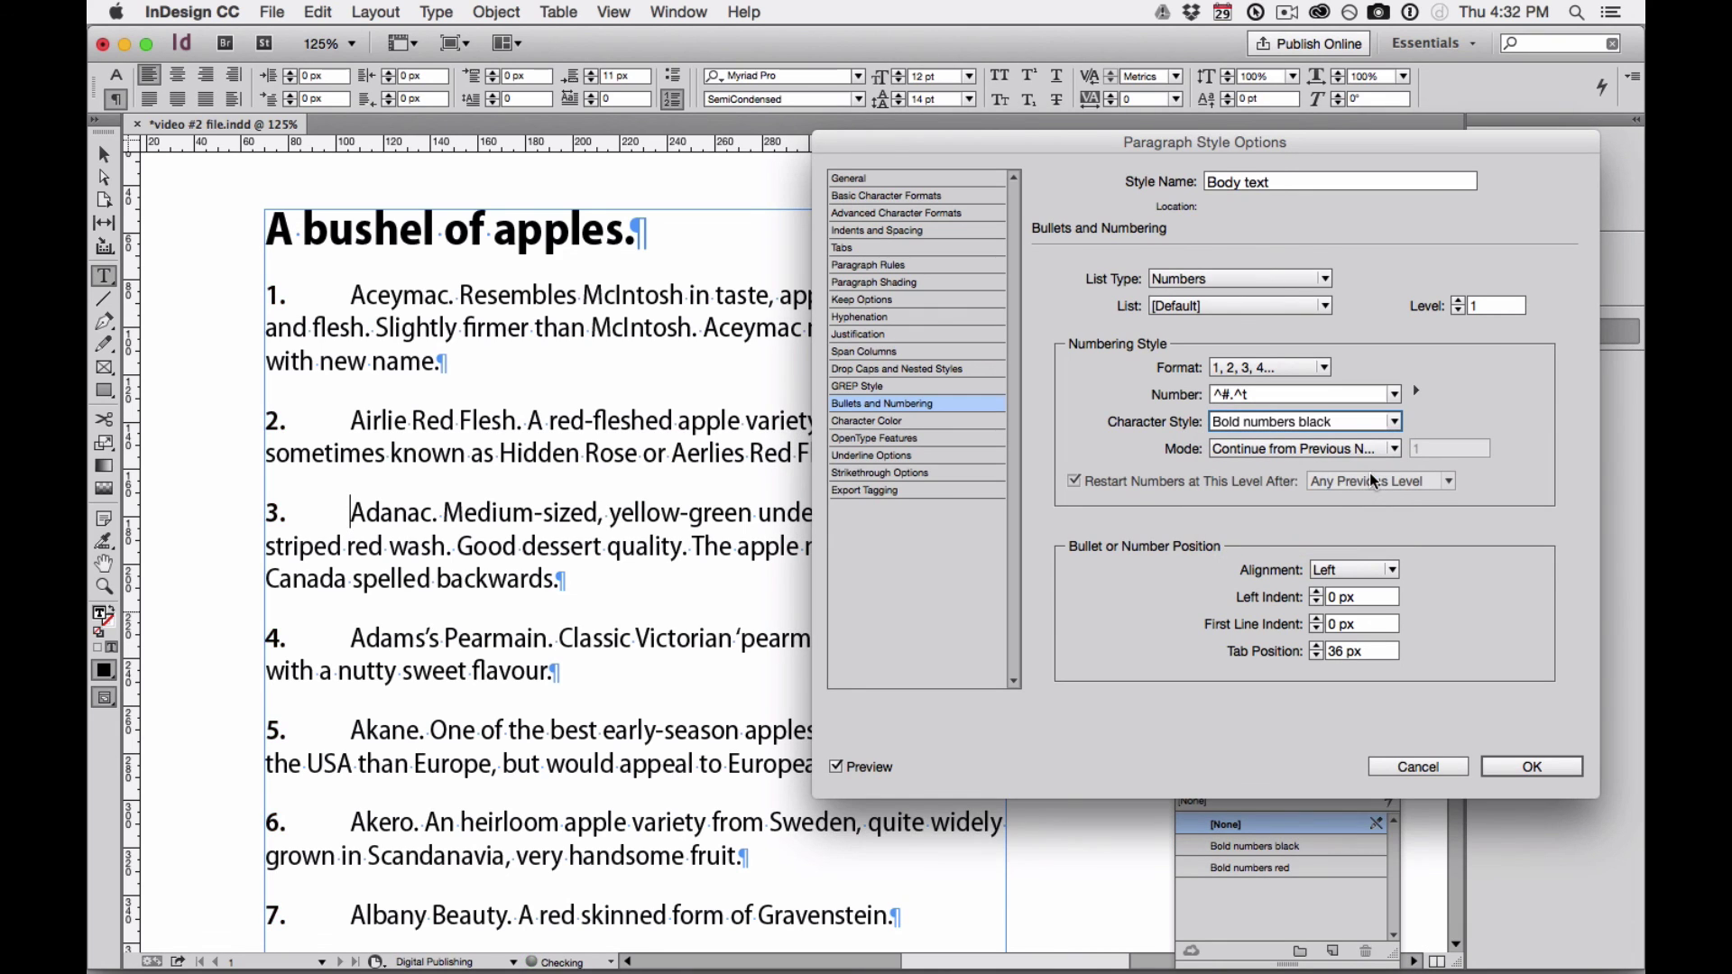
click(1272, 424)
click(1278, 448)
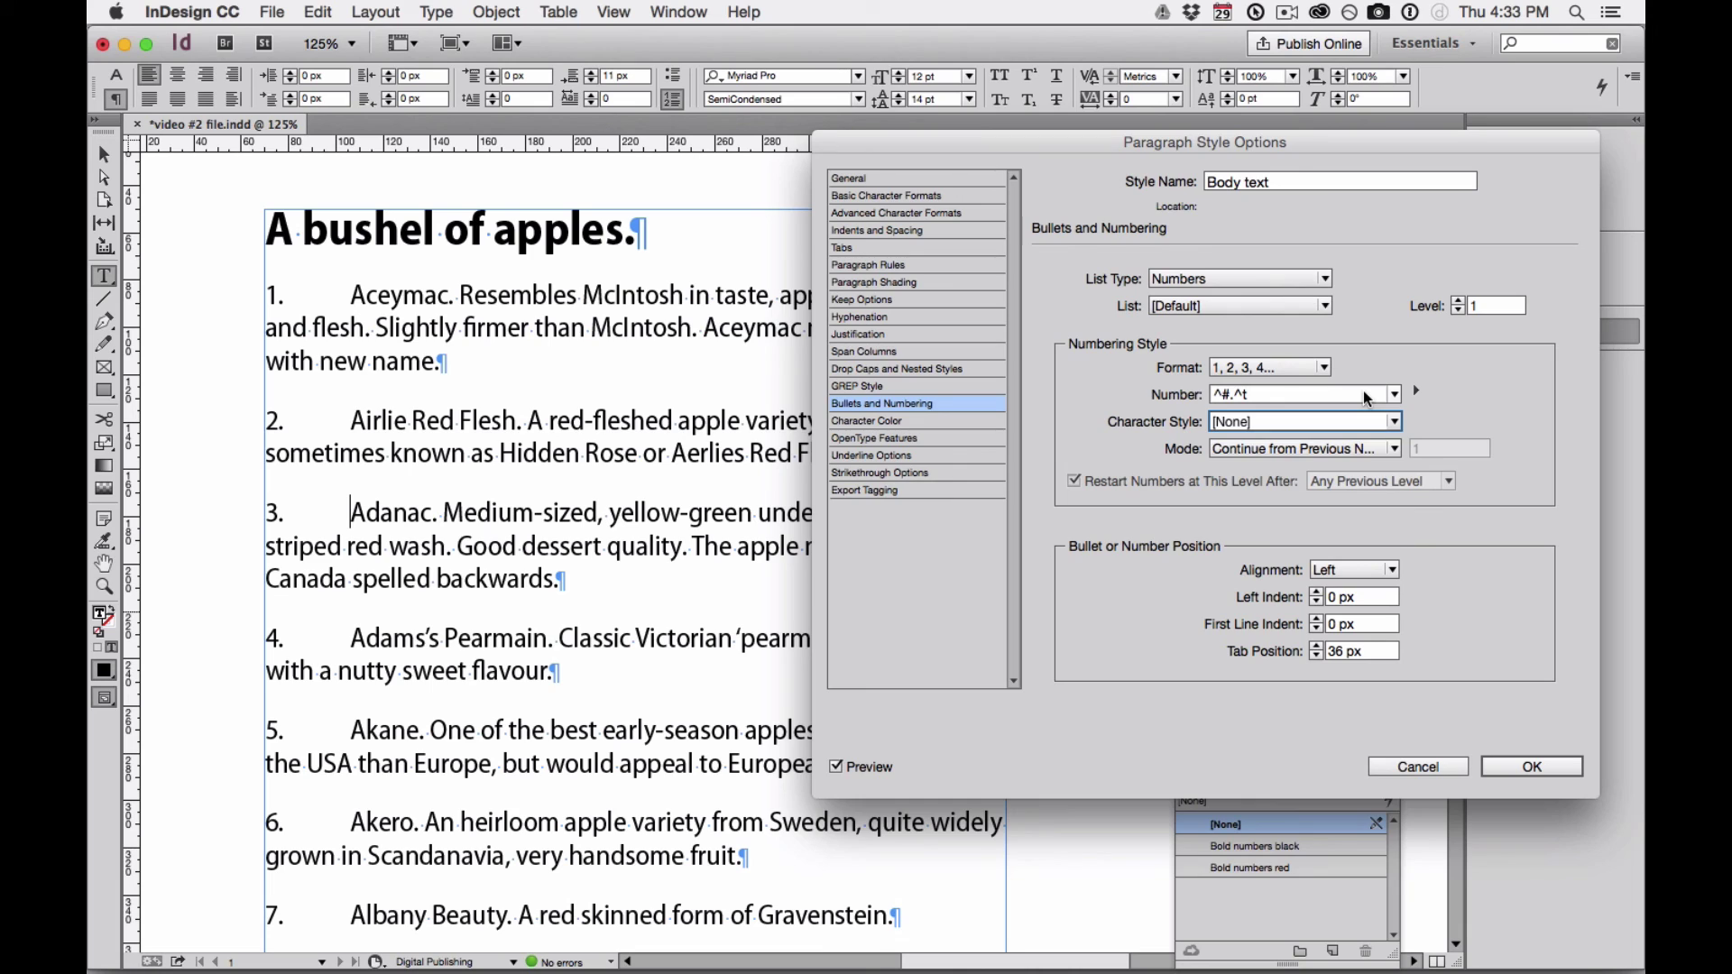
click(1393, 422)
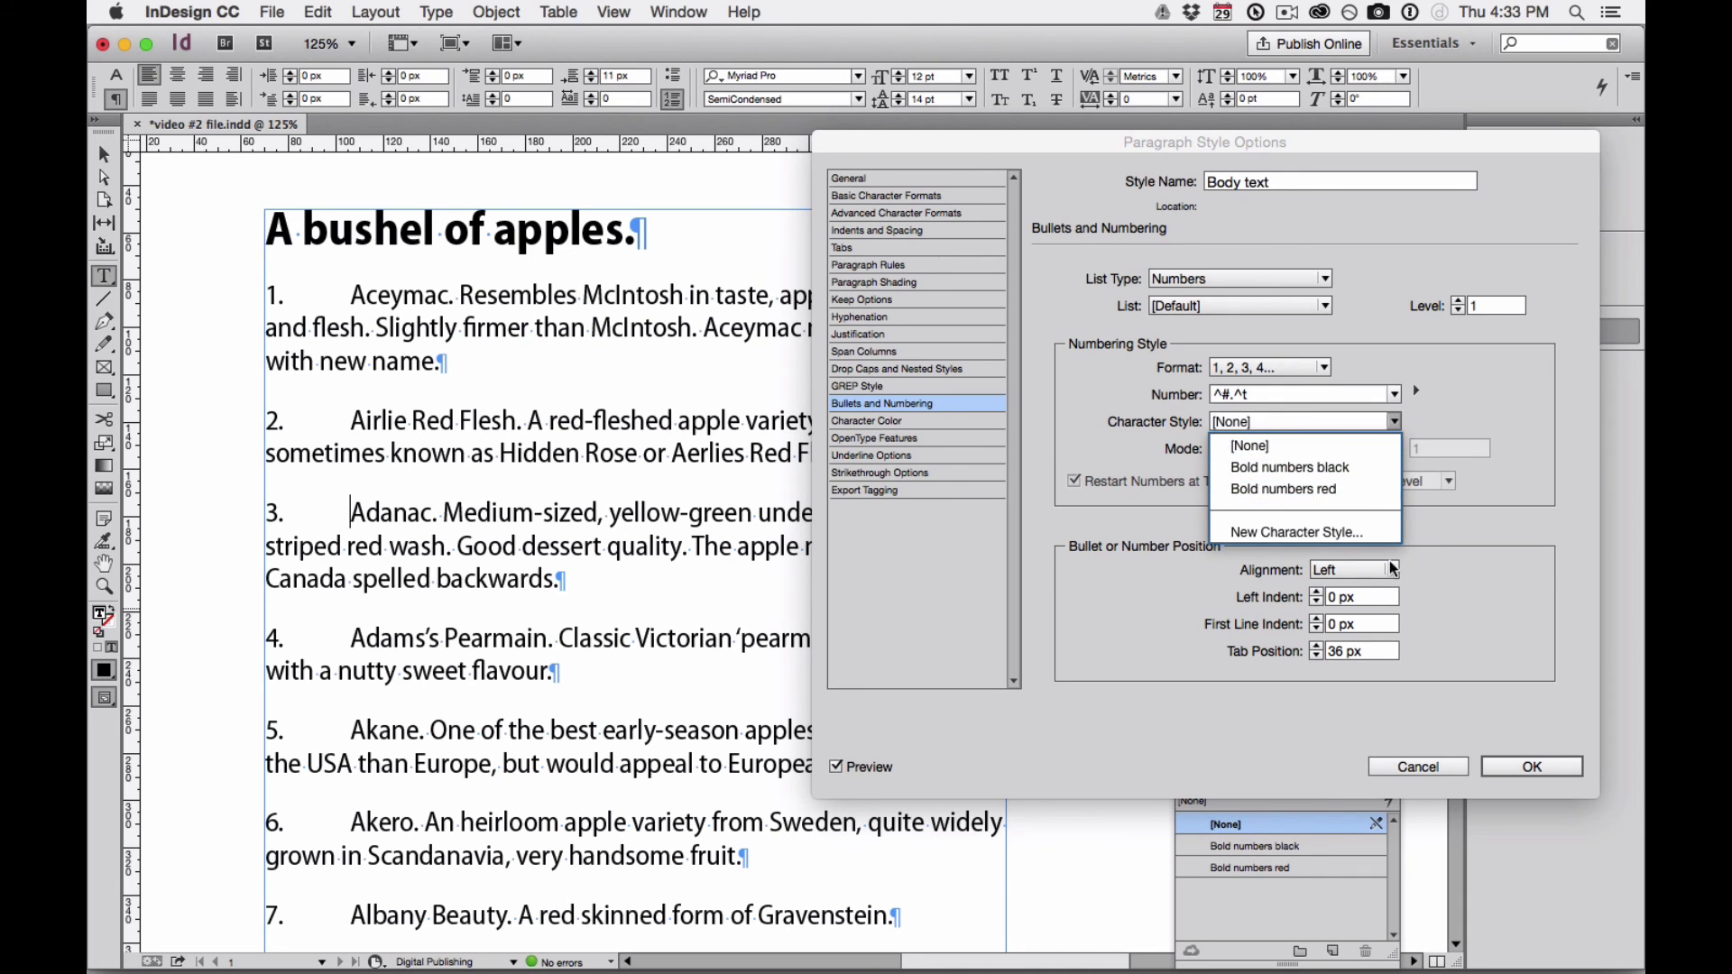
click(1370, 495)
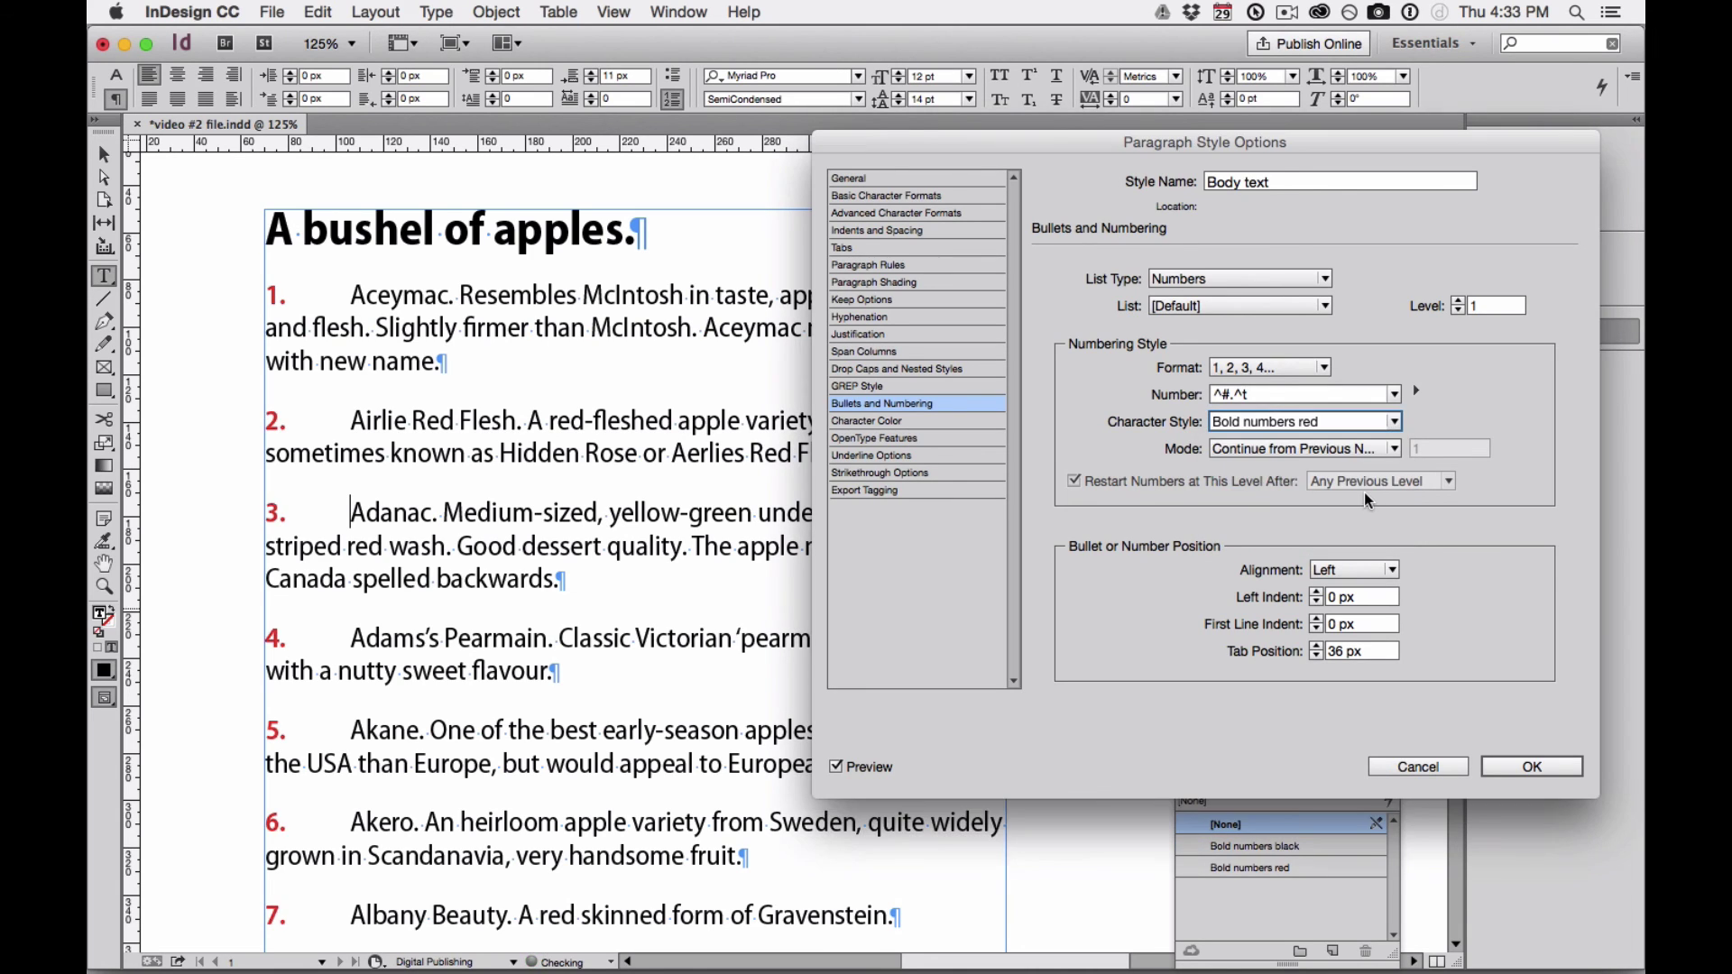
click(1530, 765)
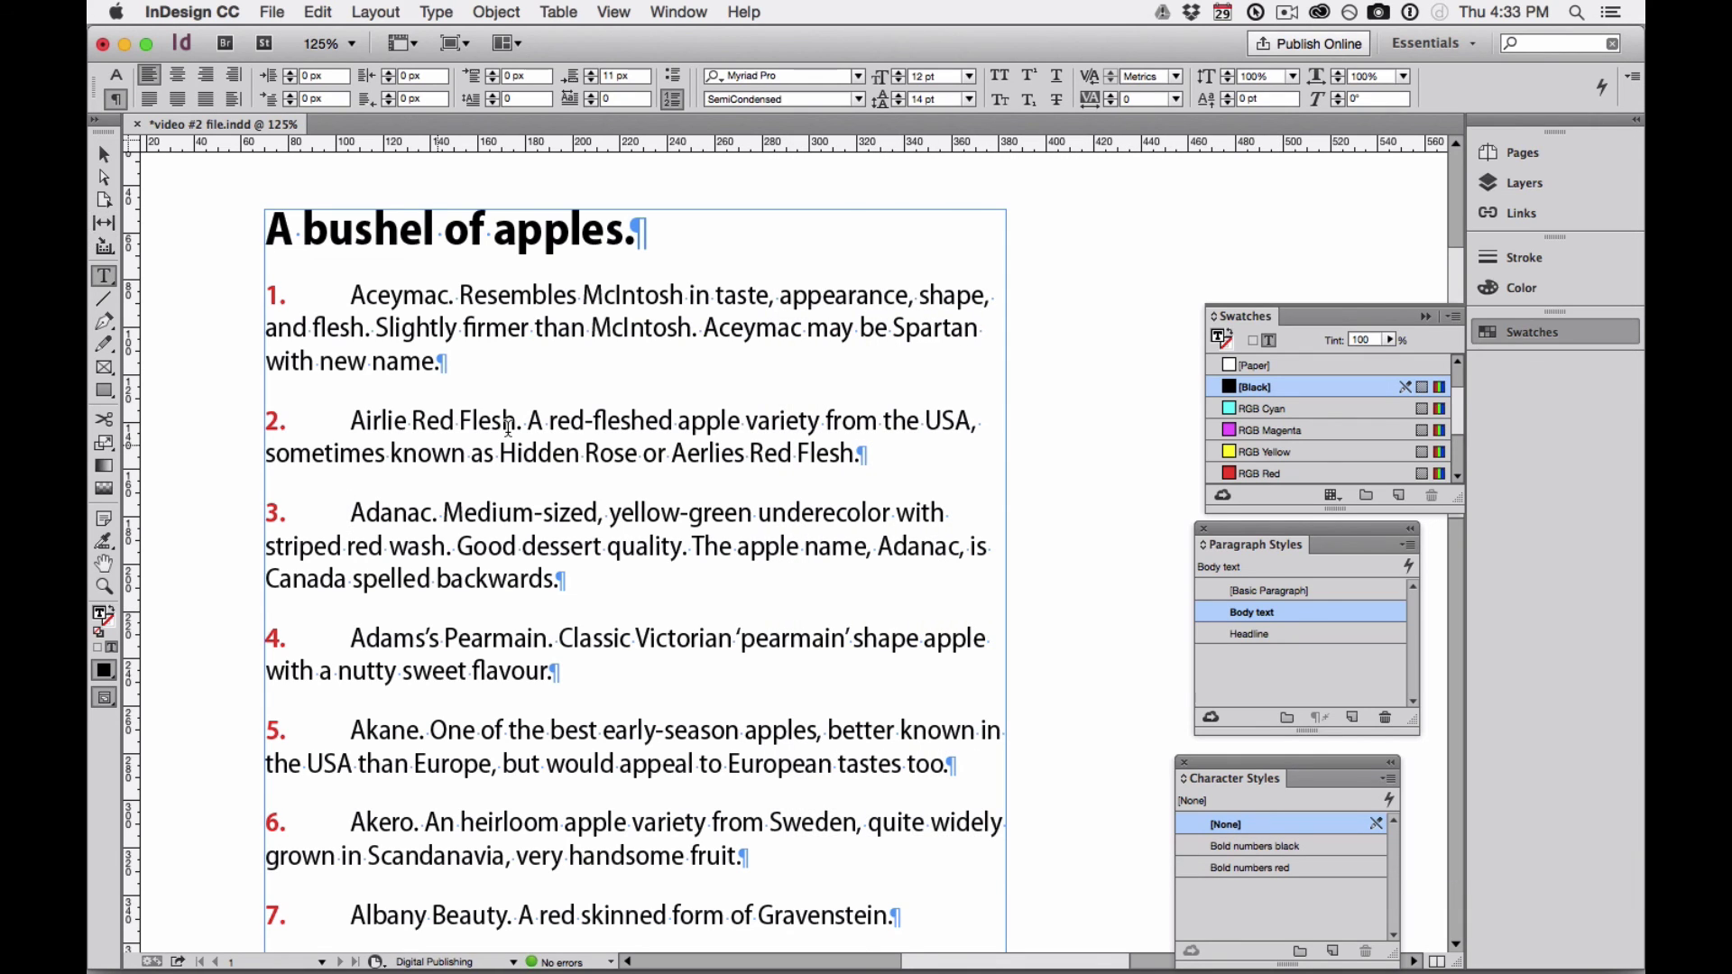